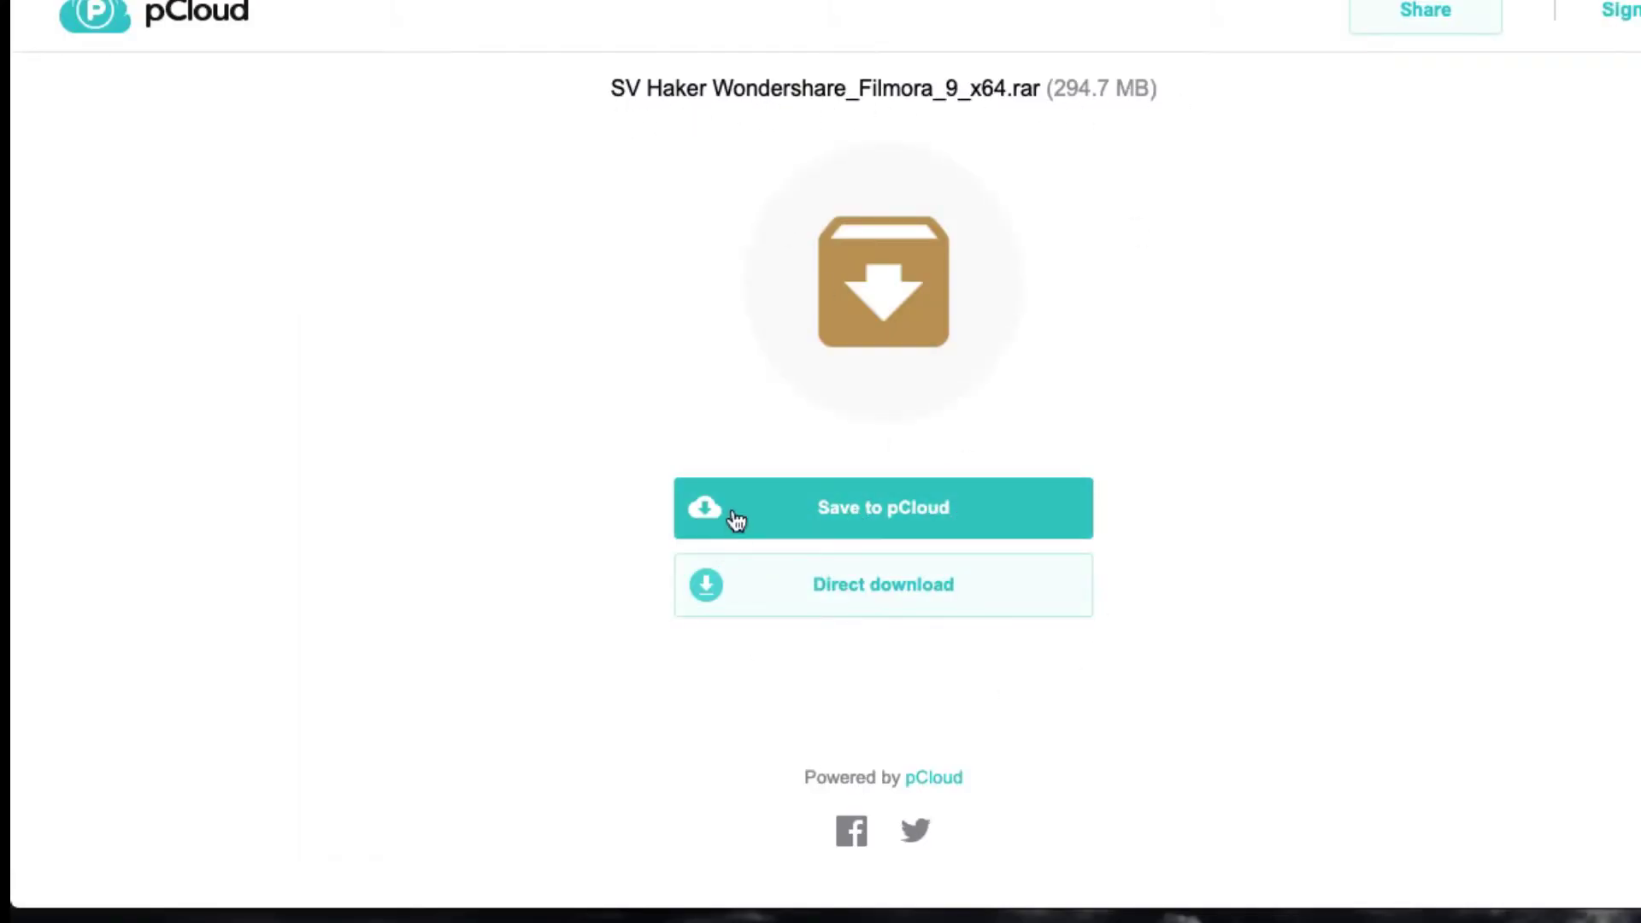
Start a direct download of the SV Haker Wondershare_Filmora_9_x64.rar archive from the pCloud page
left_click(895, 590)
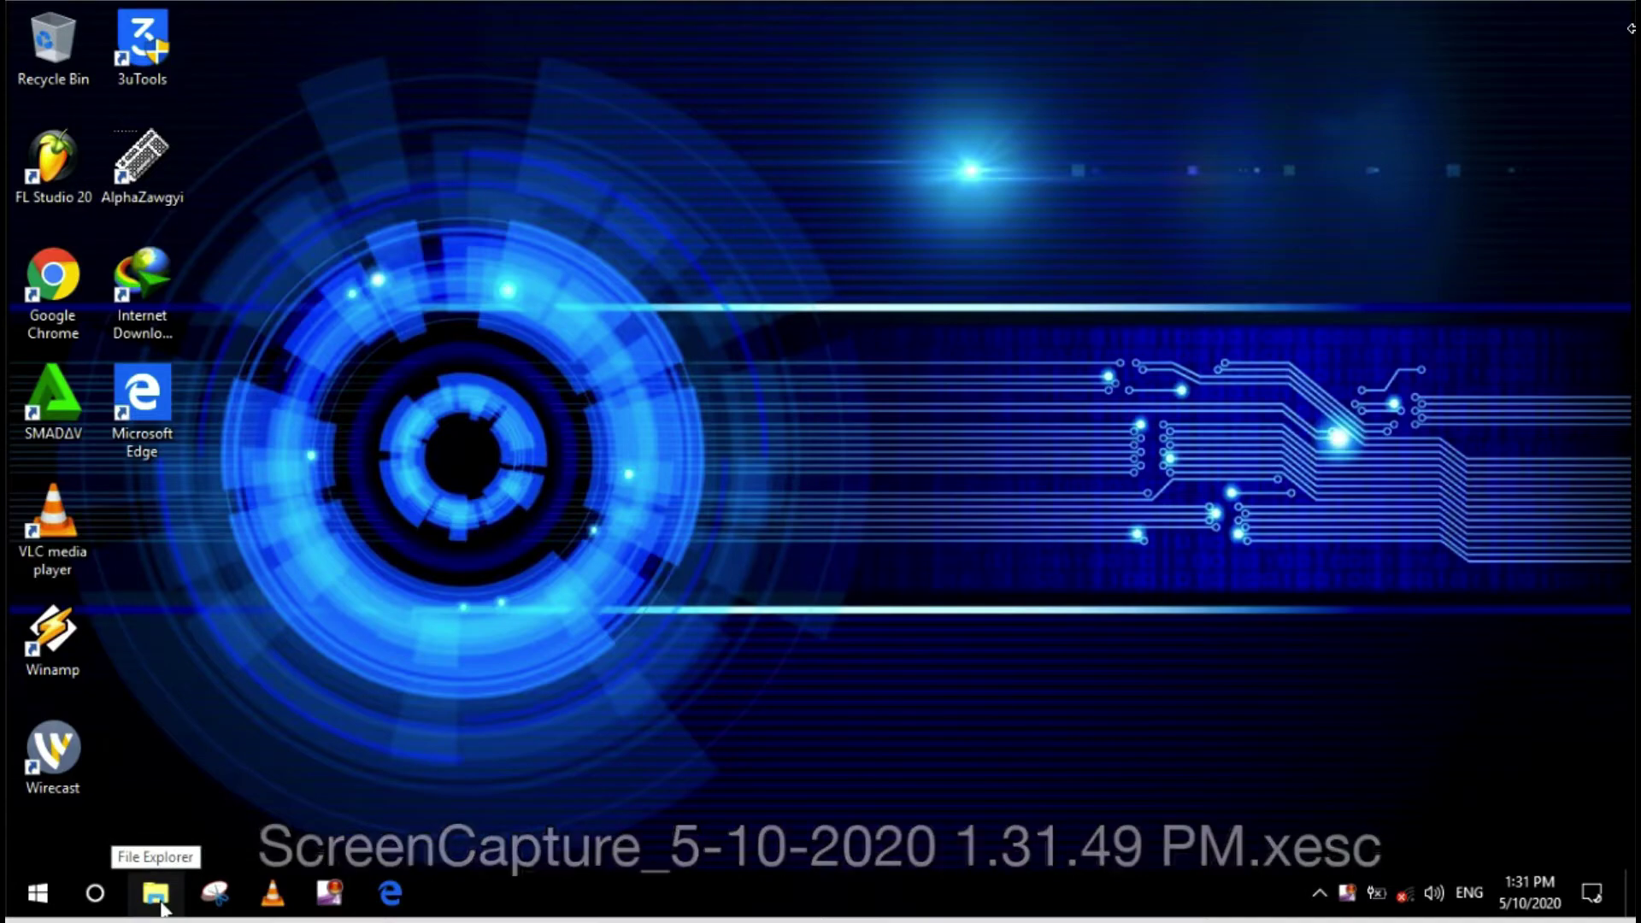
In File Explorer, open the extracted _igetintopc.com_Wondershare_Filmora_9_x64 folder inside Downloads > Compressed
left_click(156, 894)
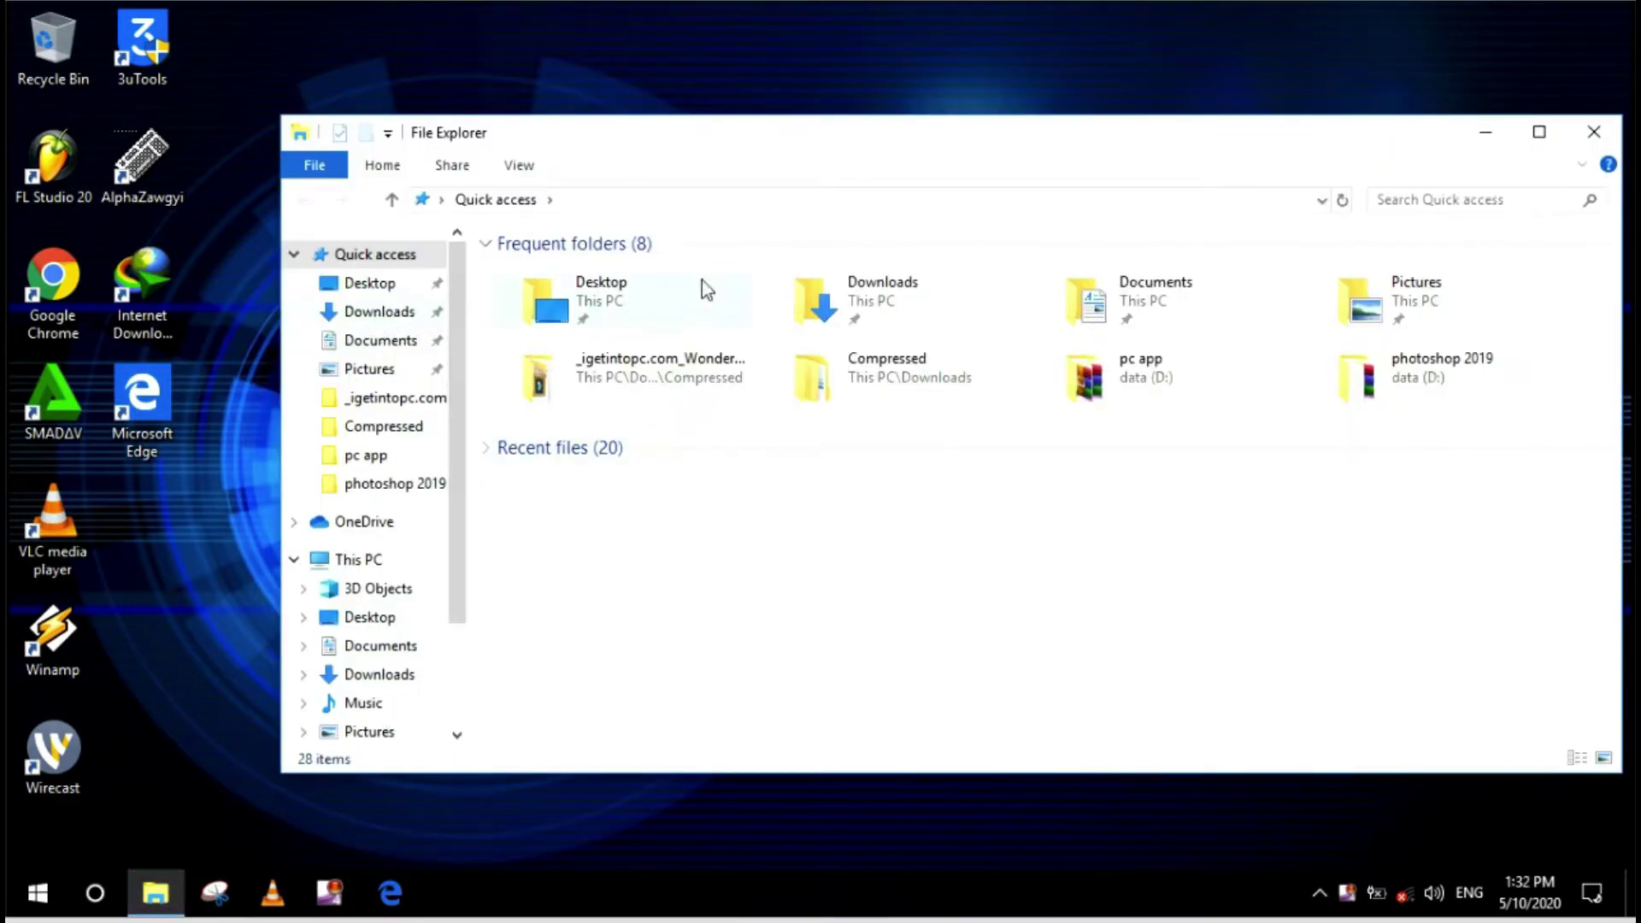
left_click(1197, 316)
double_click(865, 384)
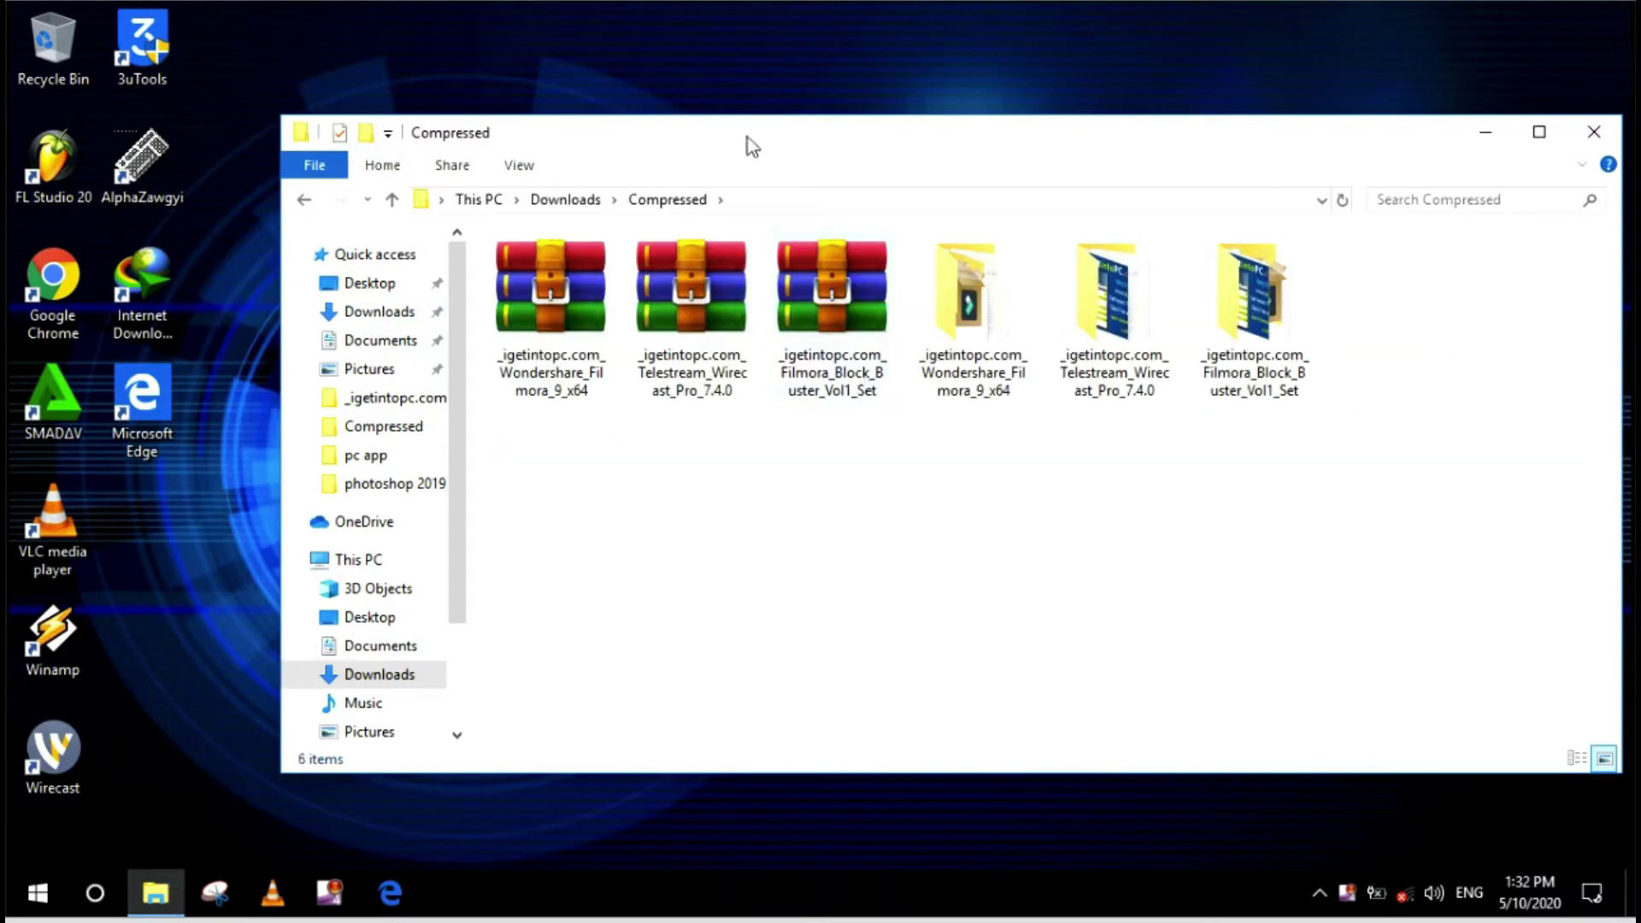
left_click_drag(756, 145, 408, 127)
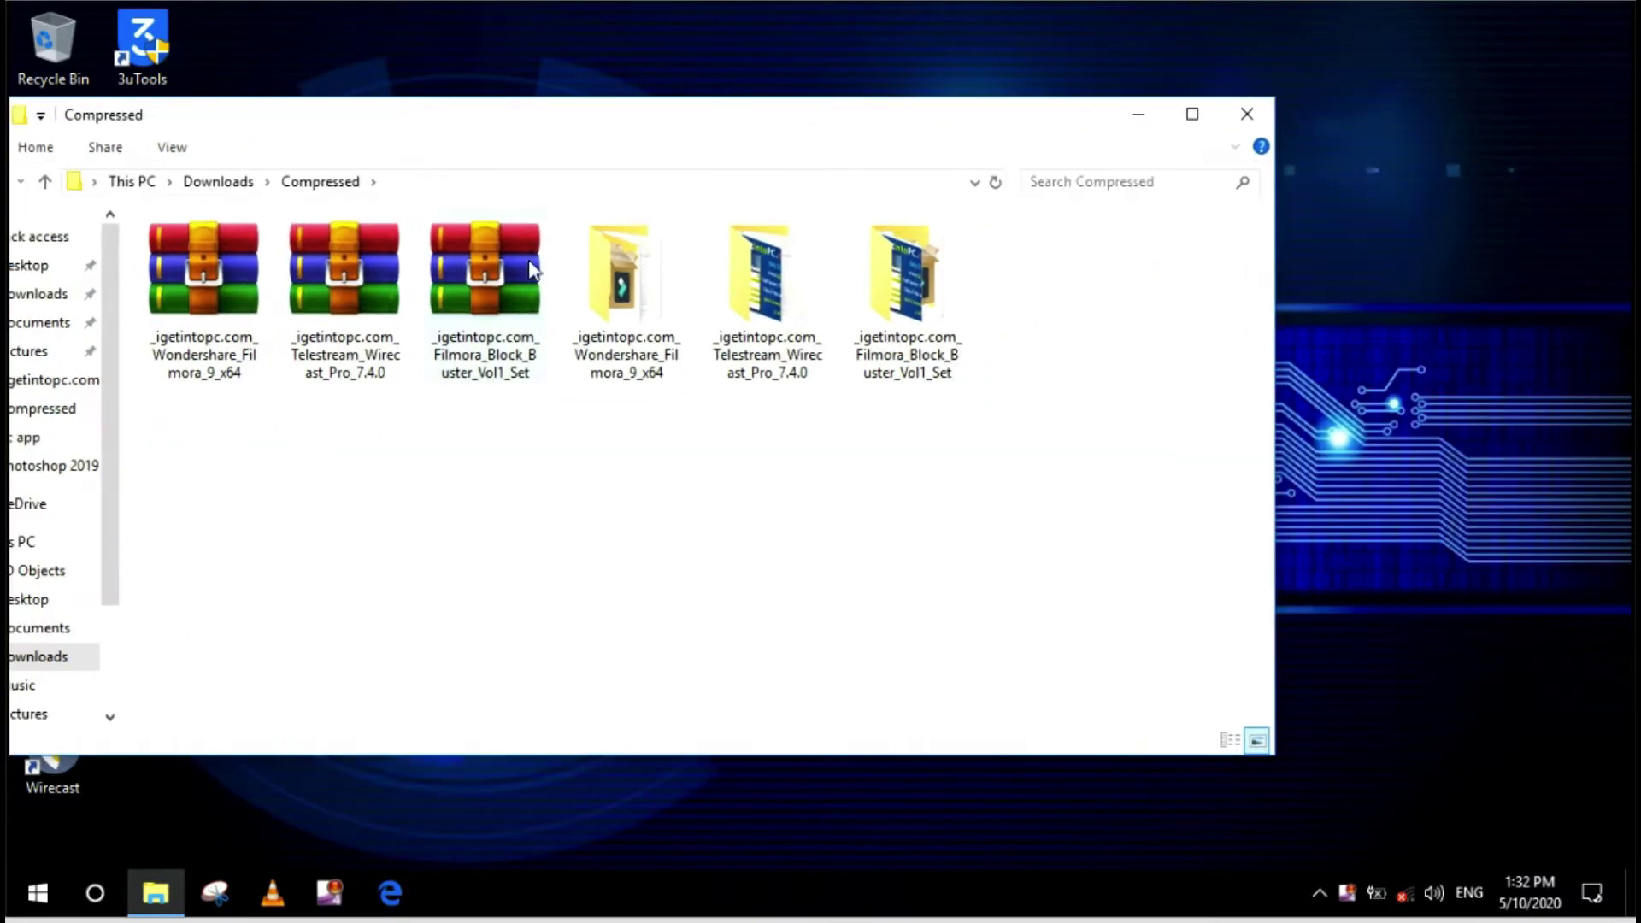
double_click(626, 303)
Launch the _igetintopc.com_filmora_64bit installer and accept English as the setup language
left_click(198, 282)
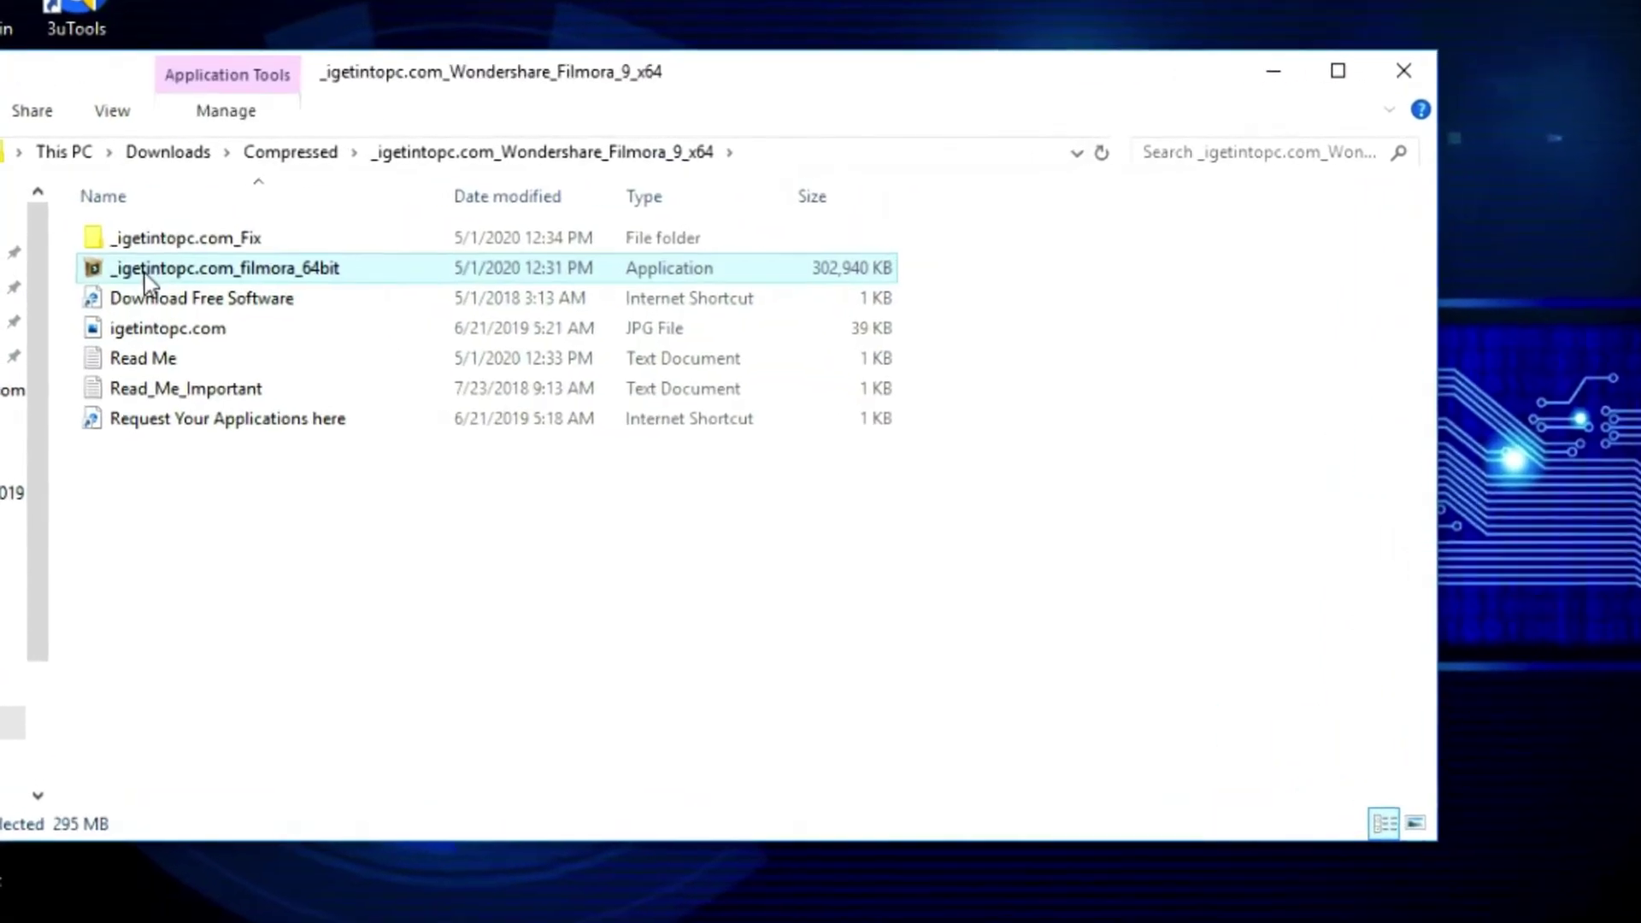
right_click(147, 272)
left_click(244, 280)
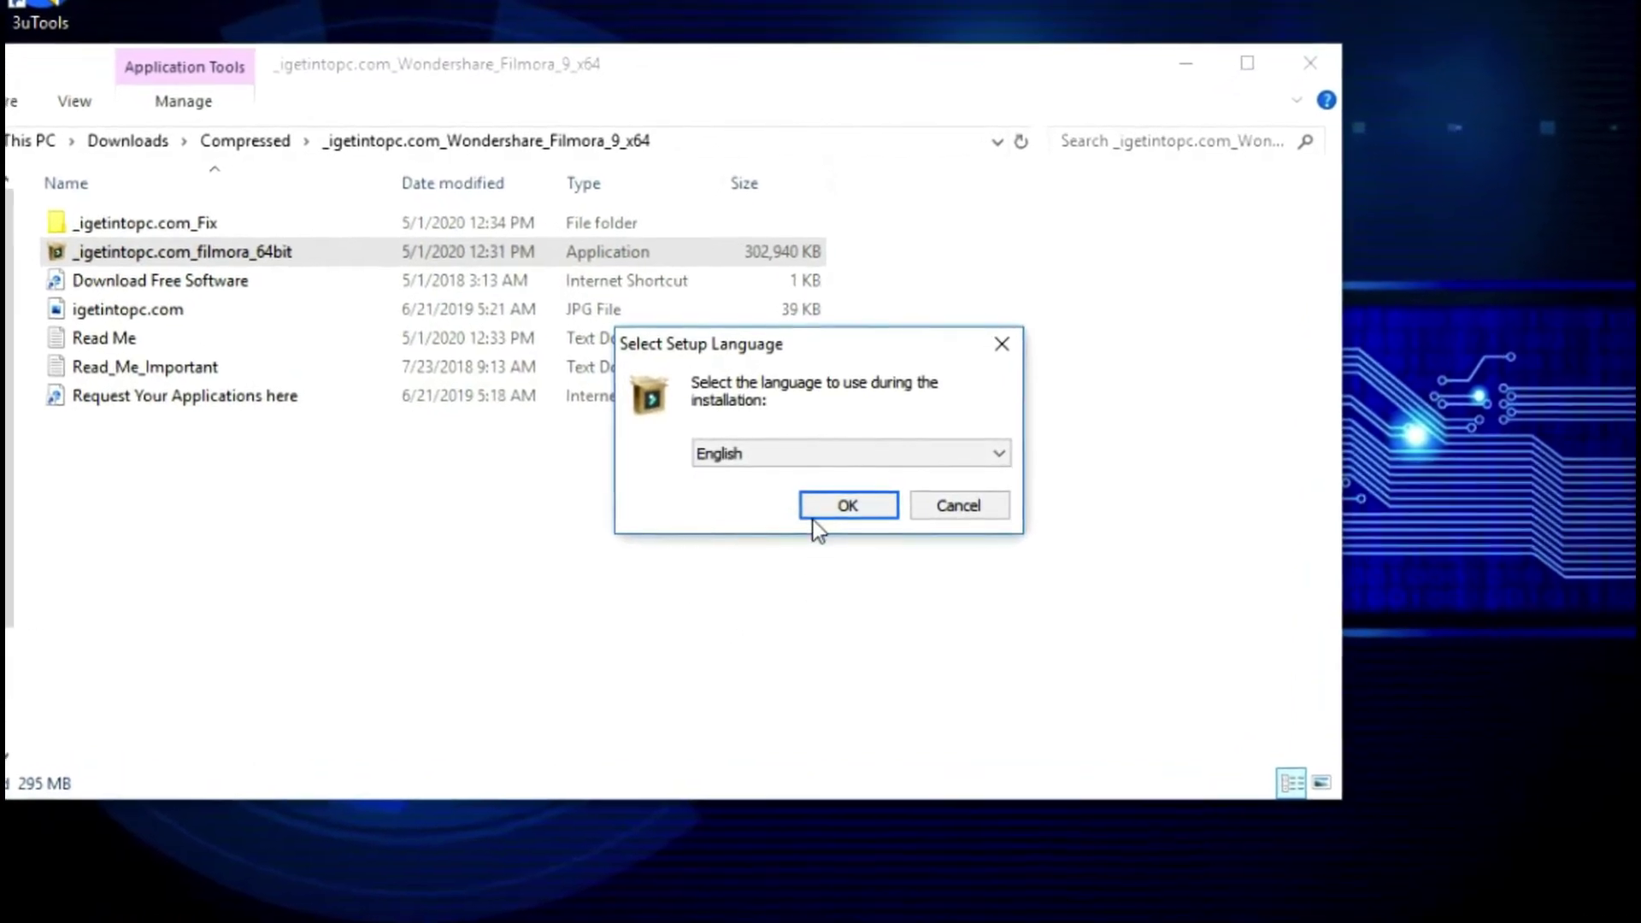
left_click(822, 509)
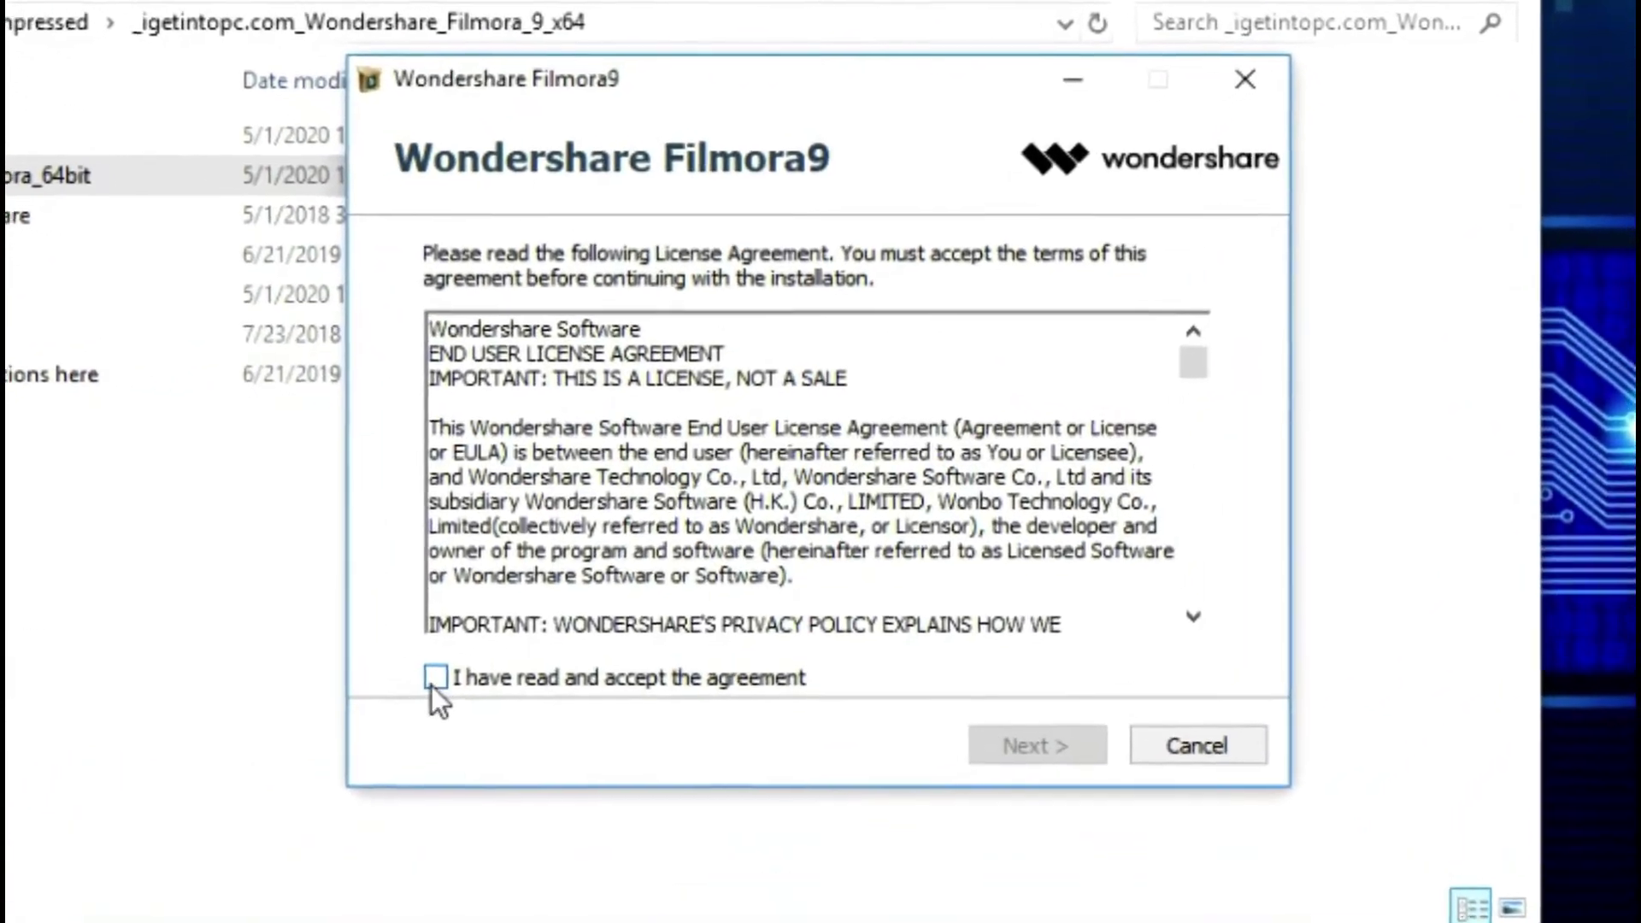
Accept the license agreement and install Filmora9 into C:\Program Files\Wondershare\Filmora9
left_click(435, 678)
left_click(1038, 745)
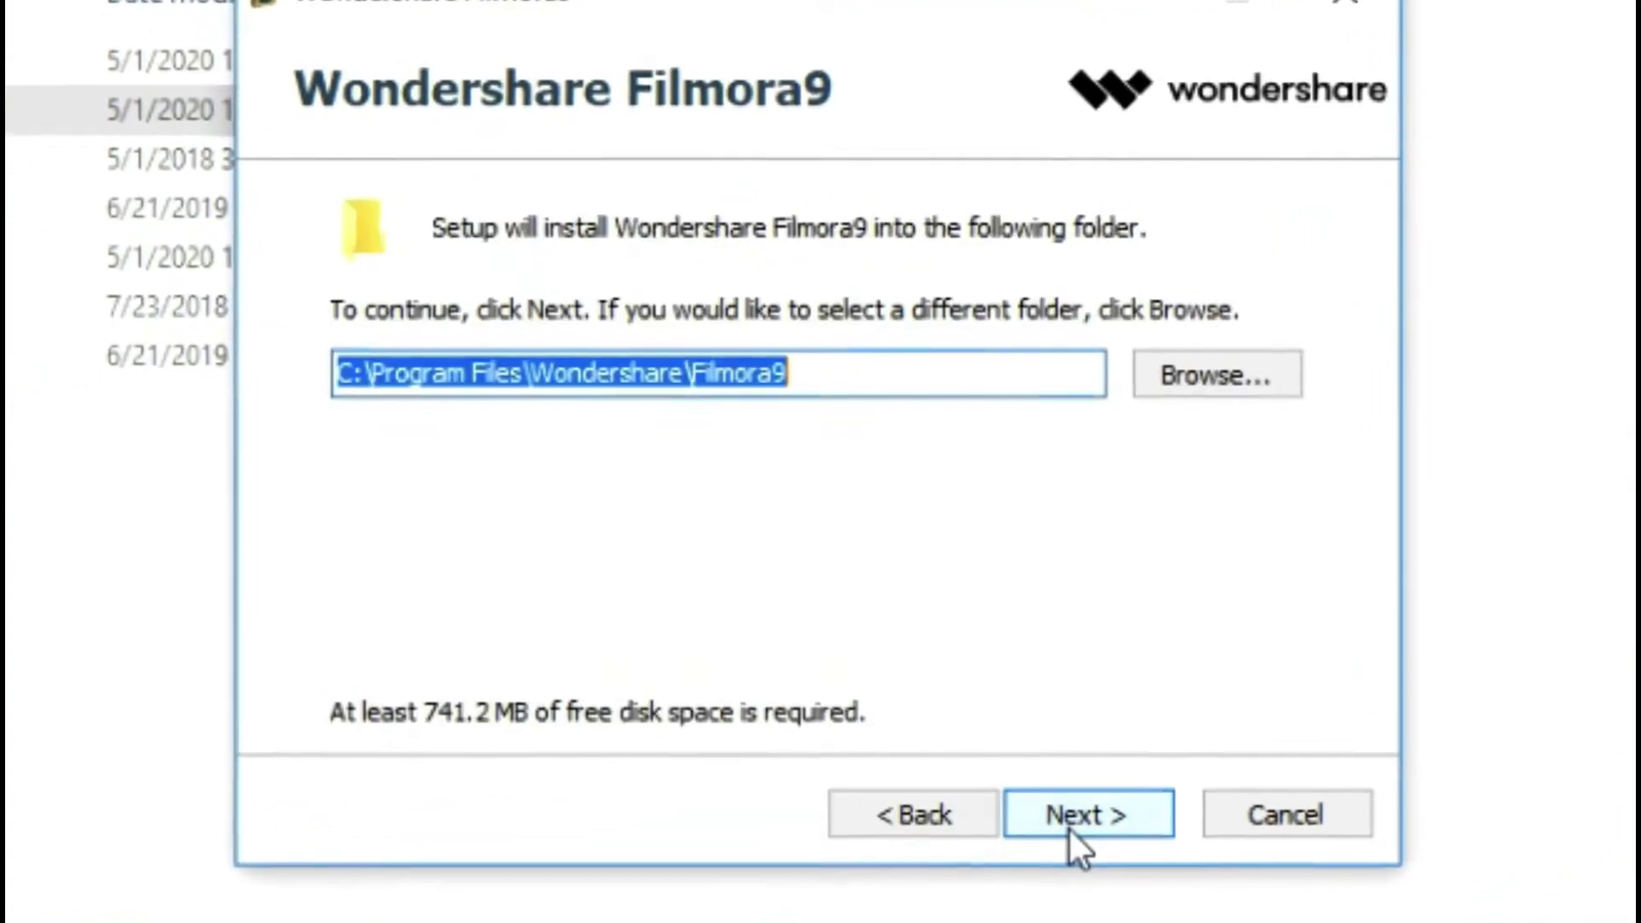
left_click(1072, 821)
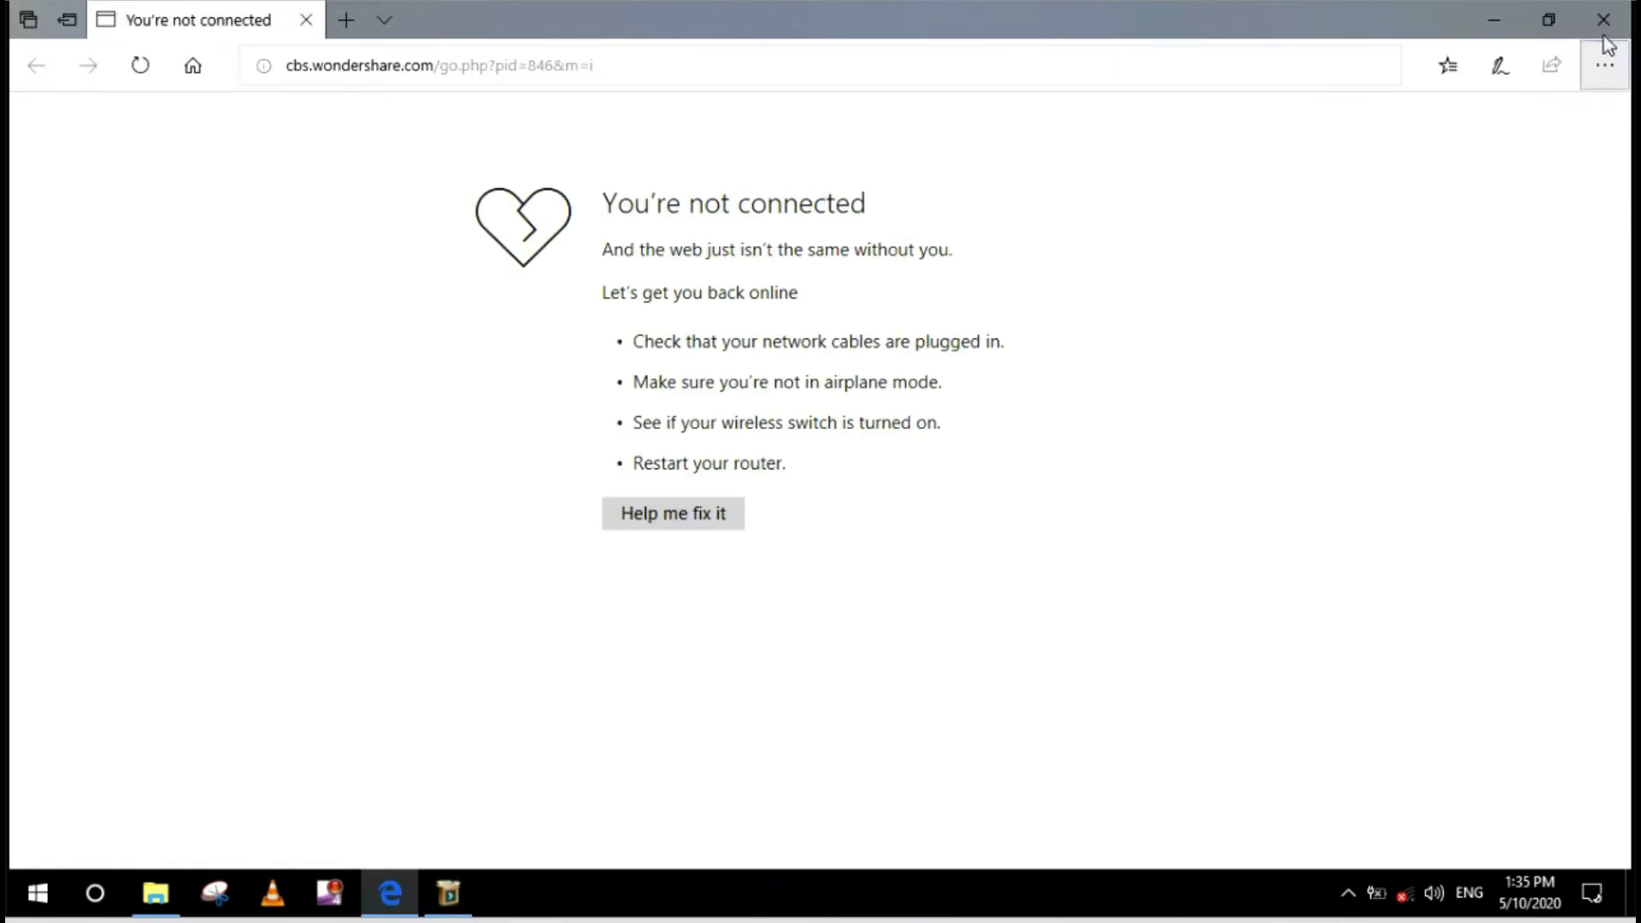
Close the browser page opened by the installer and finish the setup with its launch option
left_click(1603, 20)
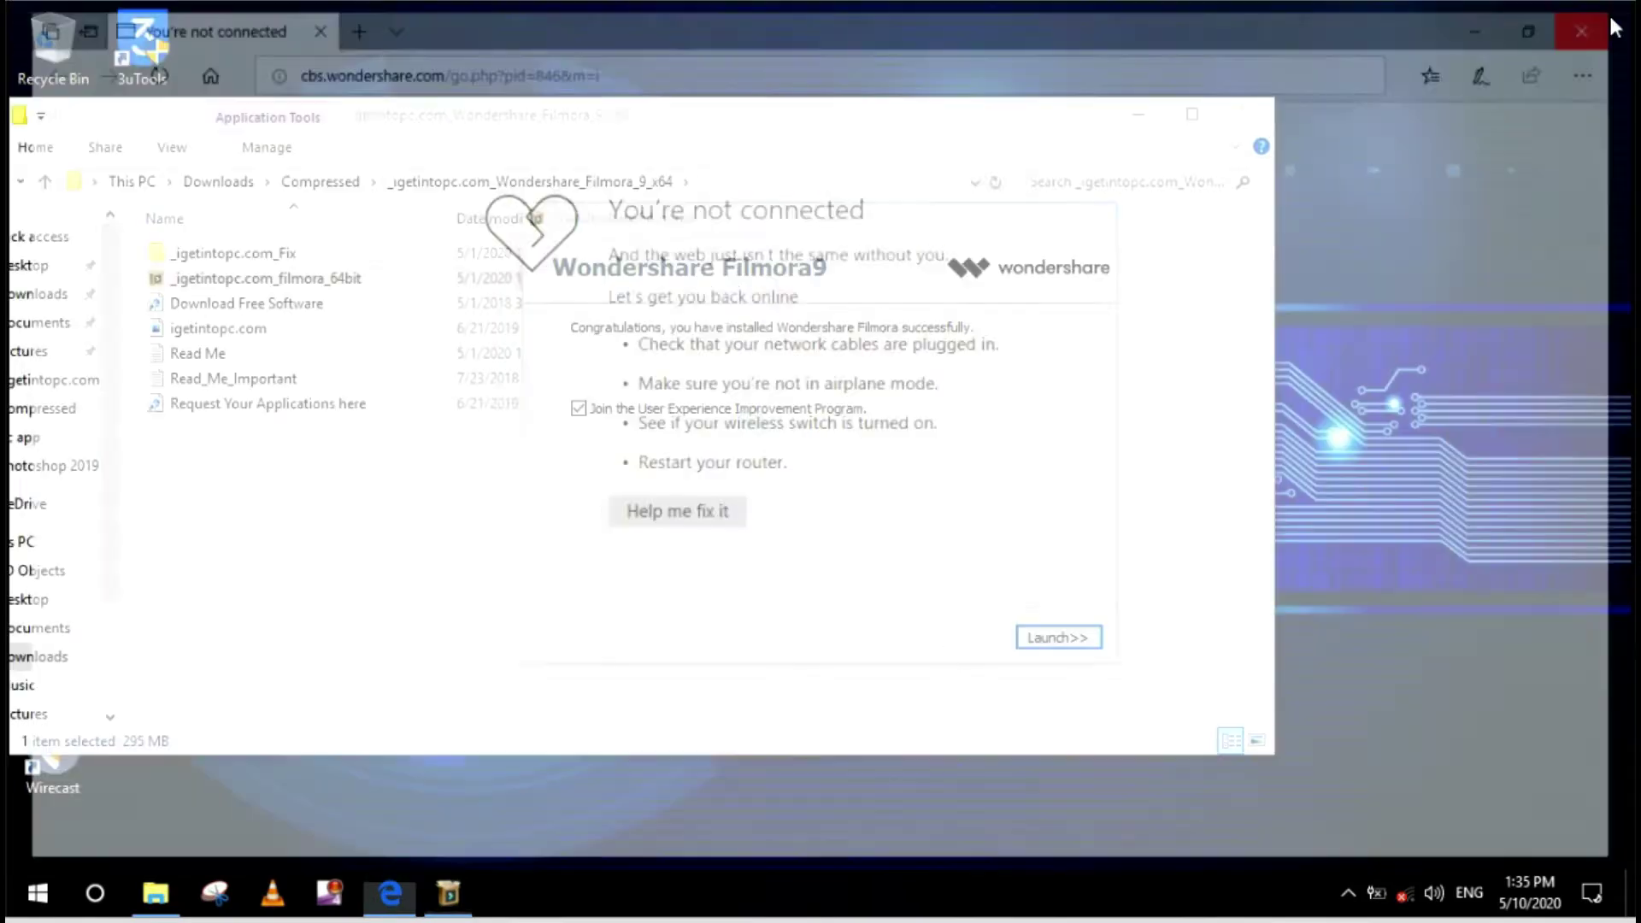
left_click(1049, 640)
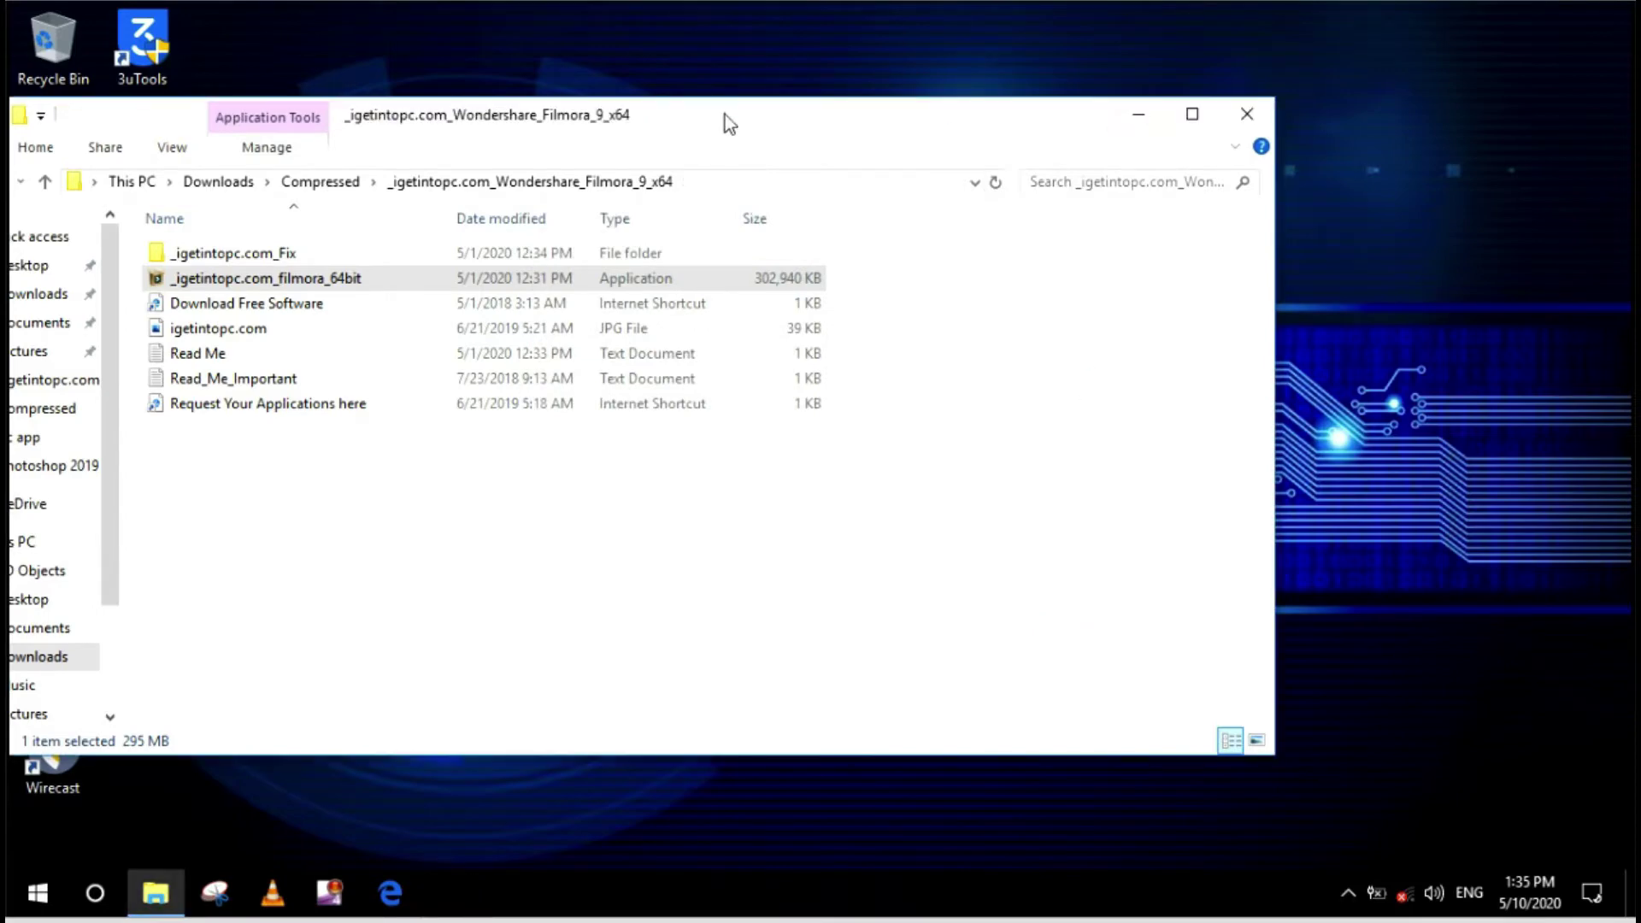
Show the desktop, start Wondershare Filmora9 from its shortcut and enter the editor with an untitled project
key("super+d")
right_click(439, 110)
left_click(498, 170)
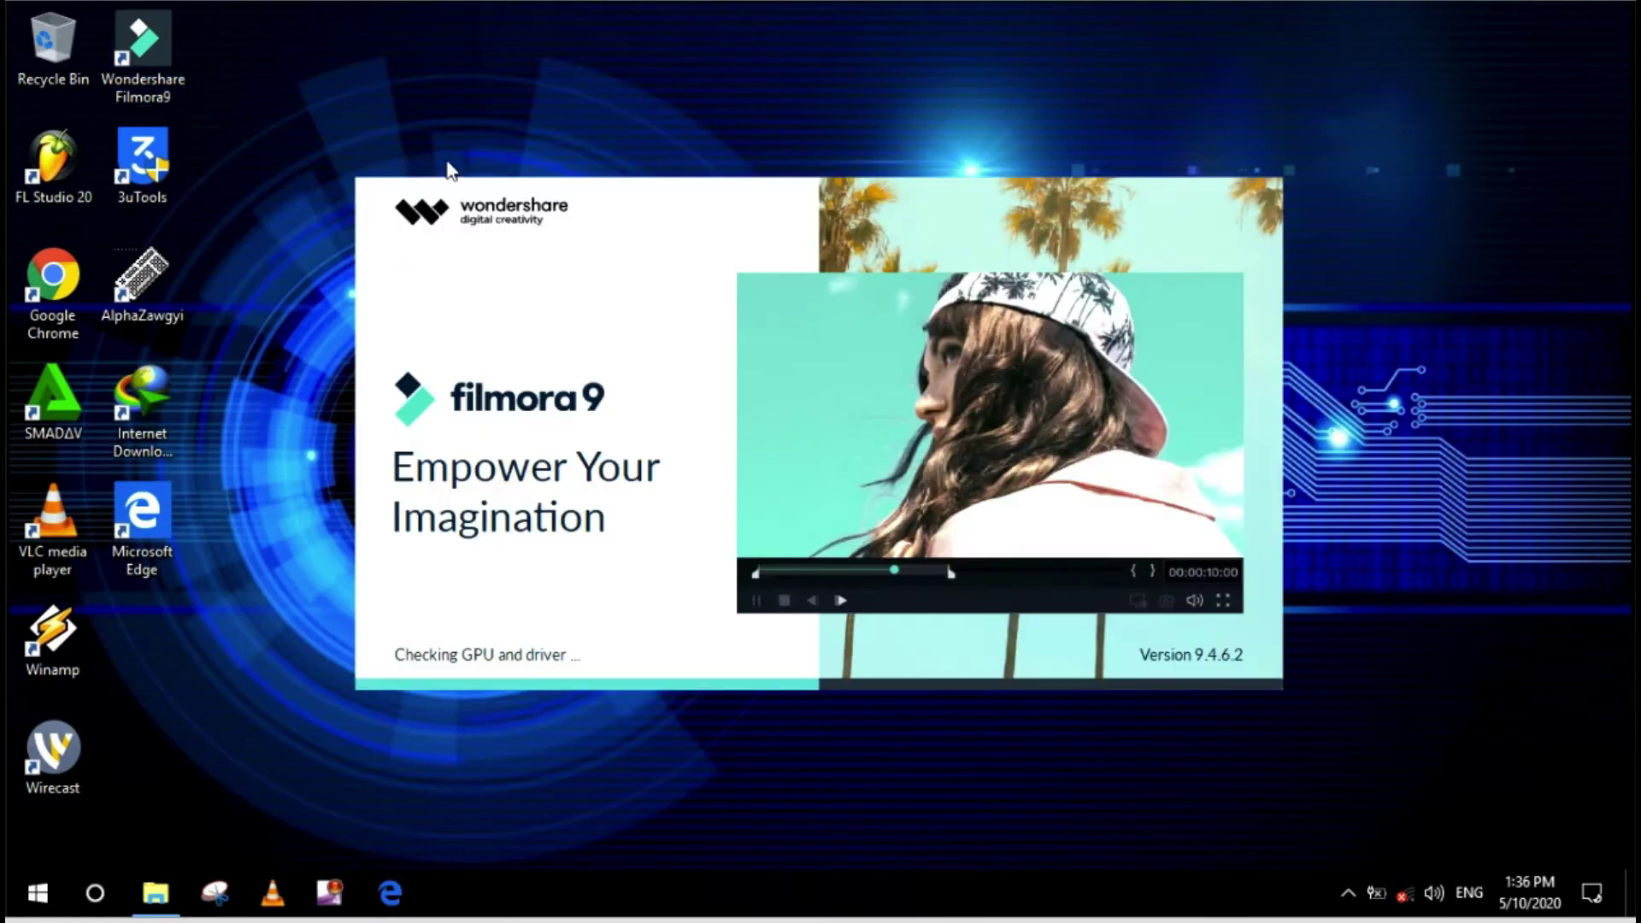
left_click(930, 479)
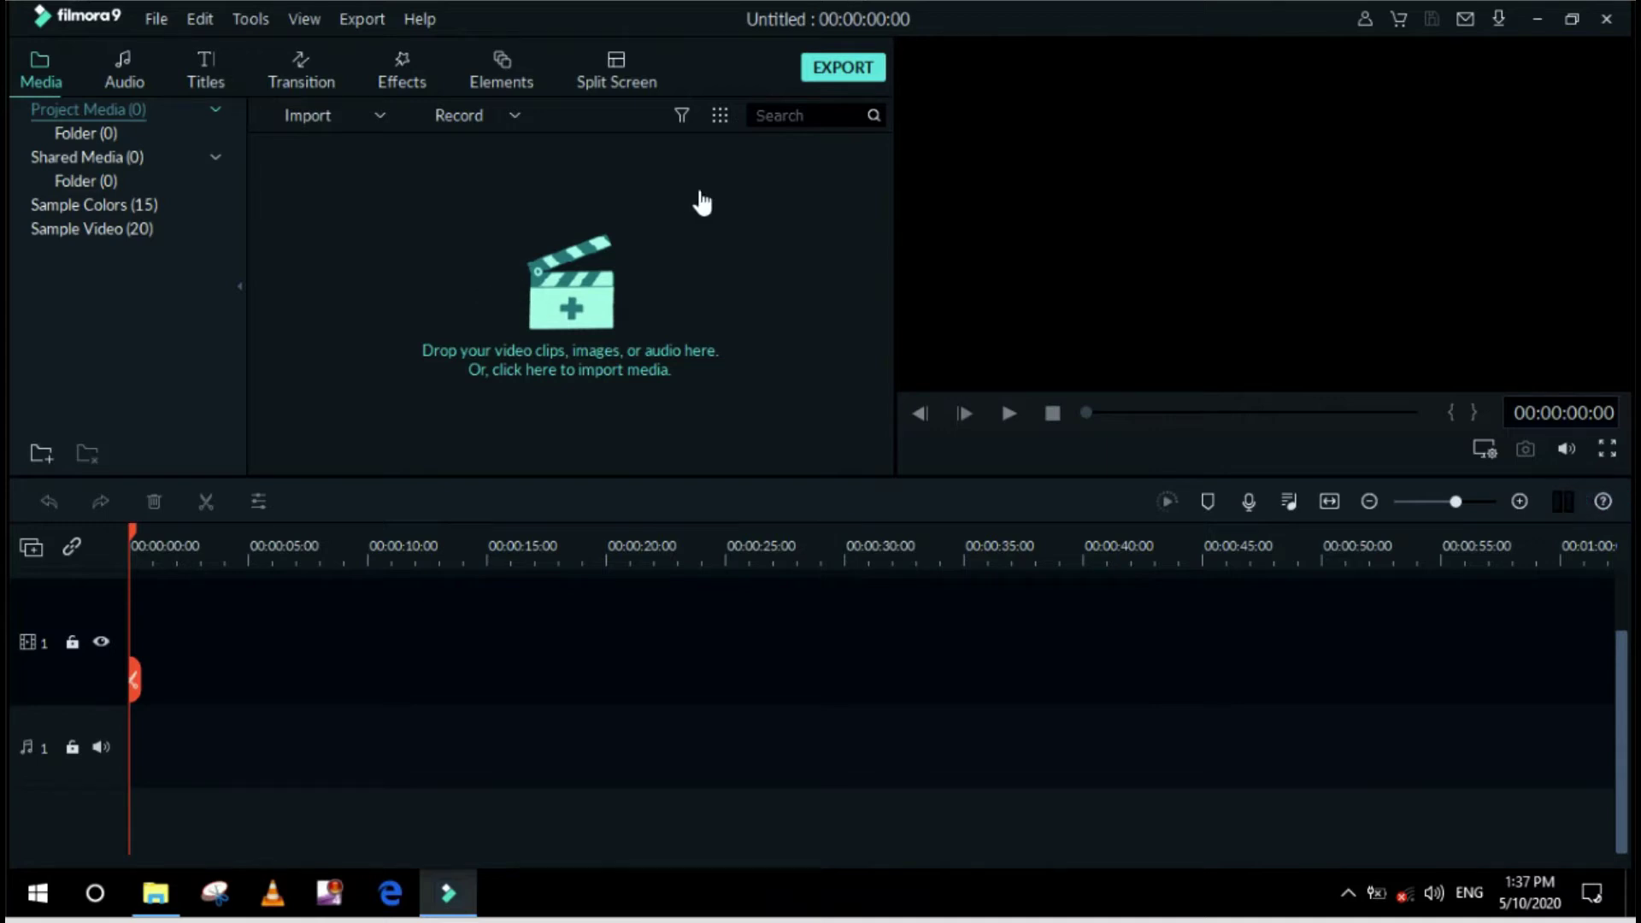
Add the sample videos Travel 01 and Travel 02 to the first video track of the timeline
left_click(114, 231)
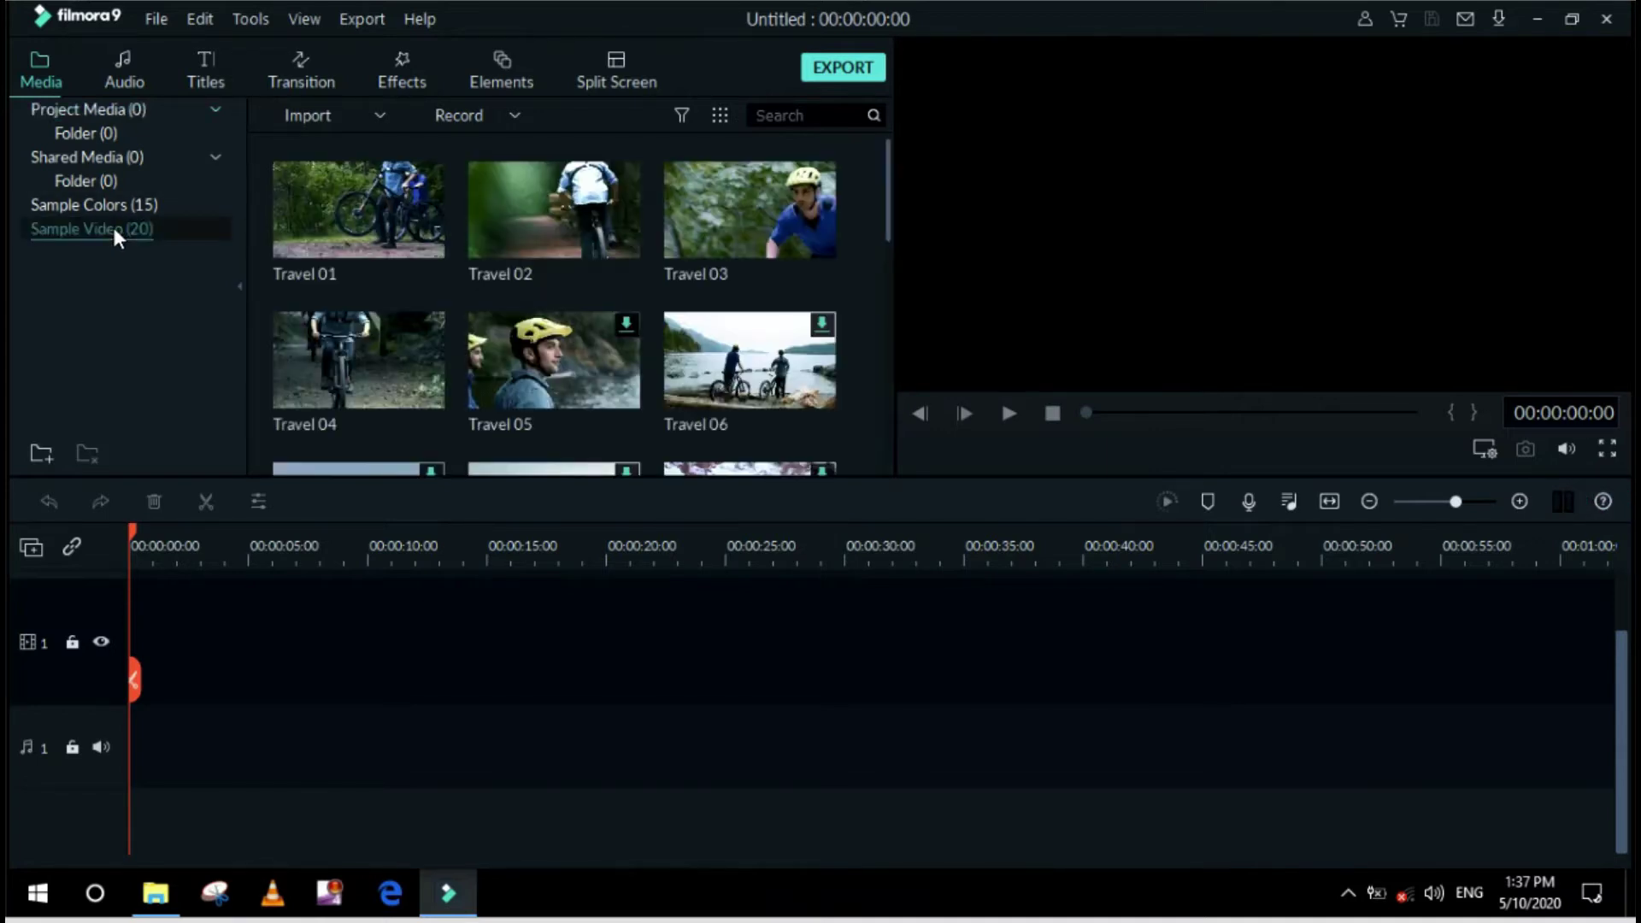
mouse_move(366, 215)
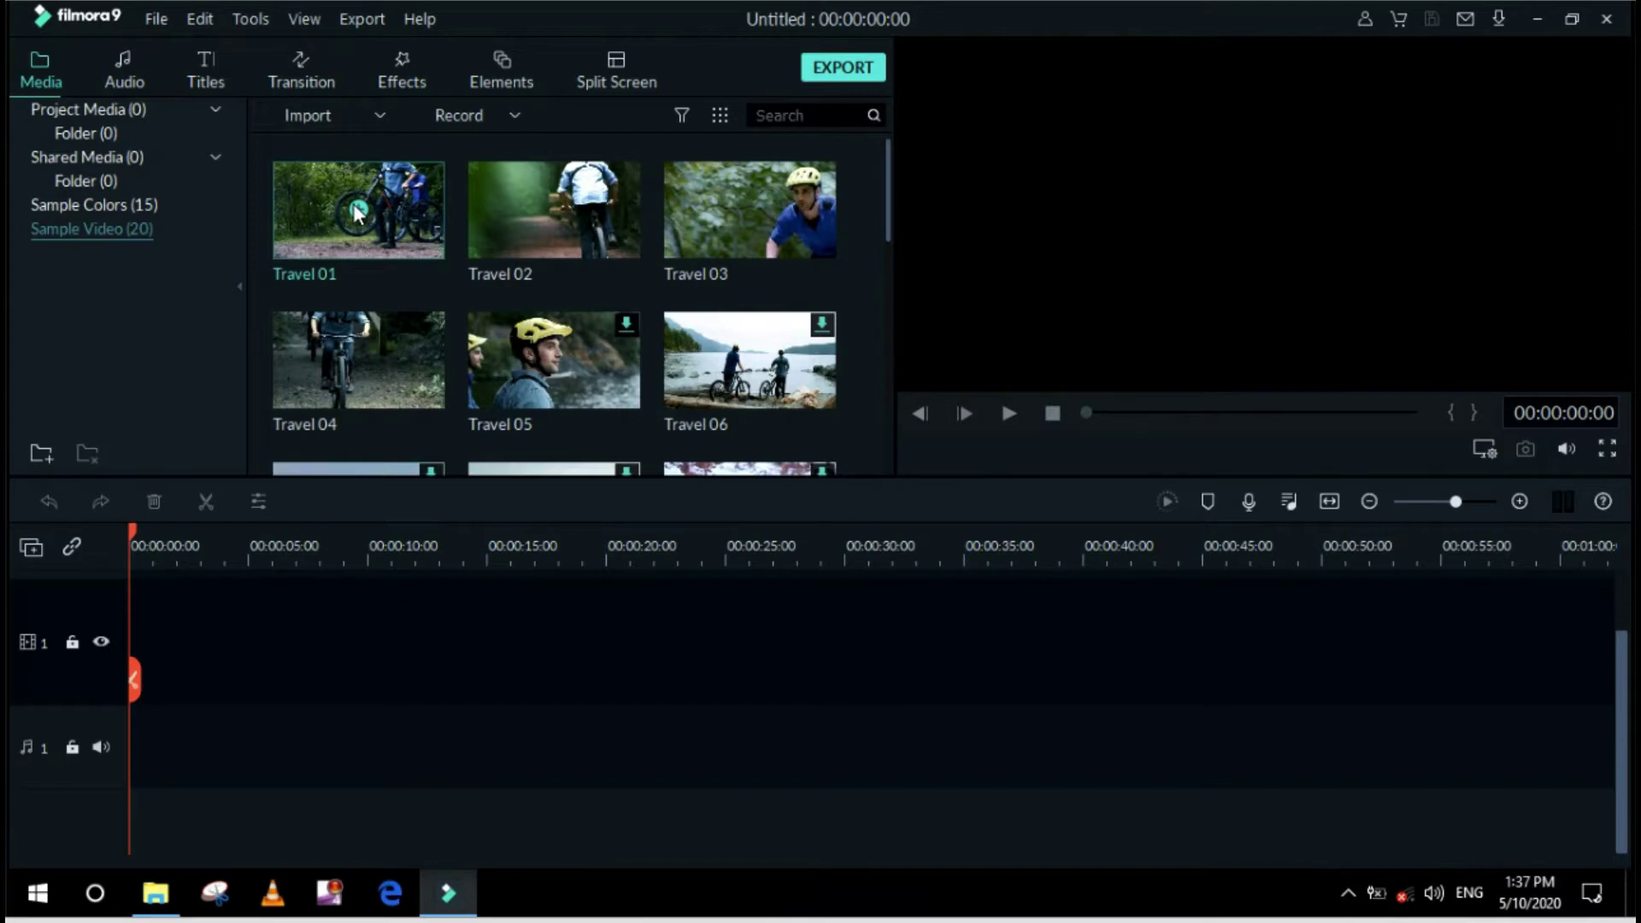
left_click(572, 222)
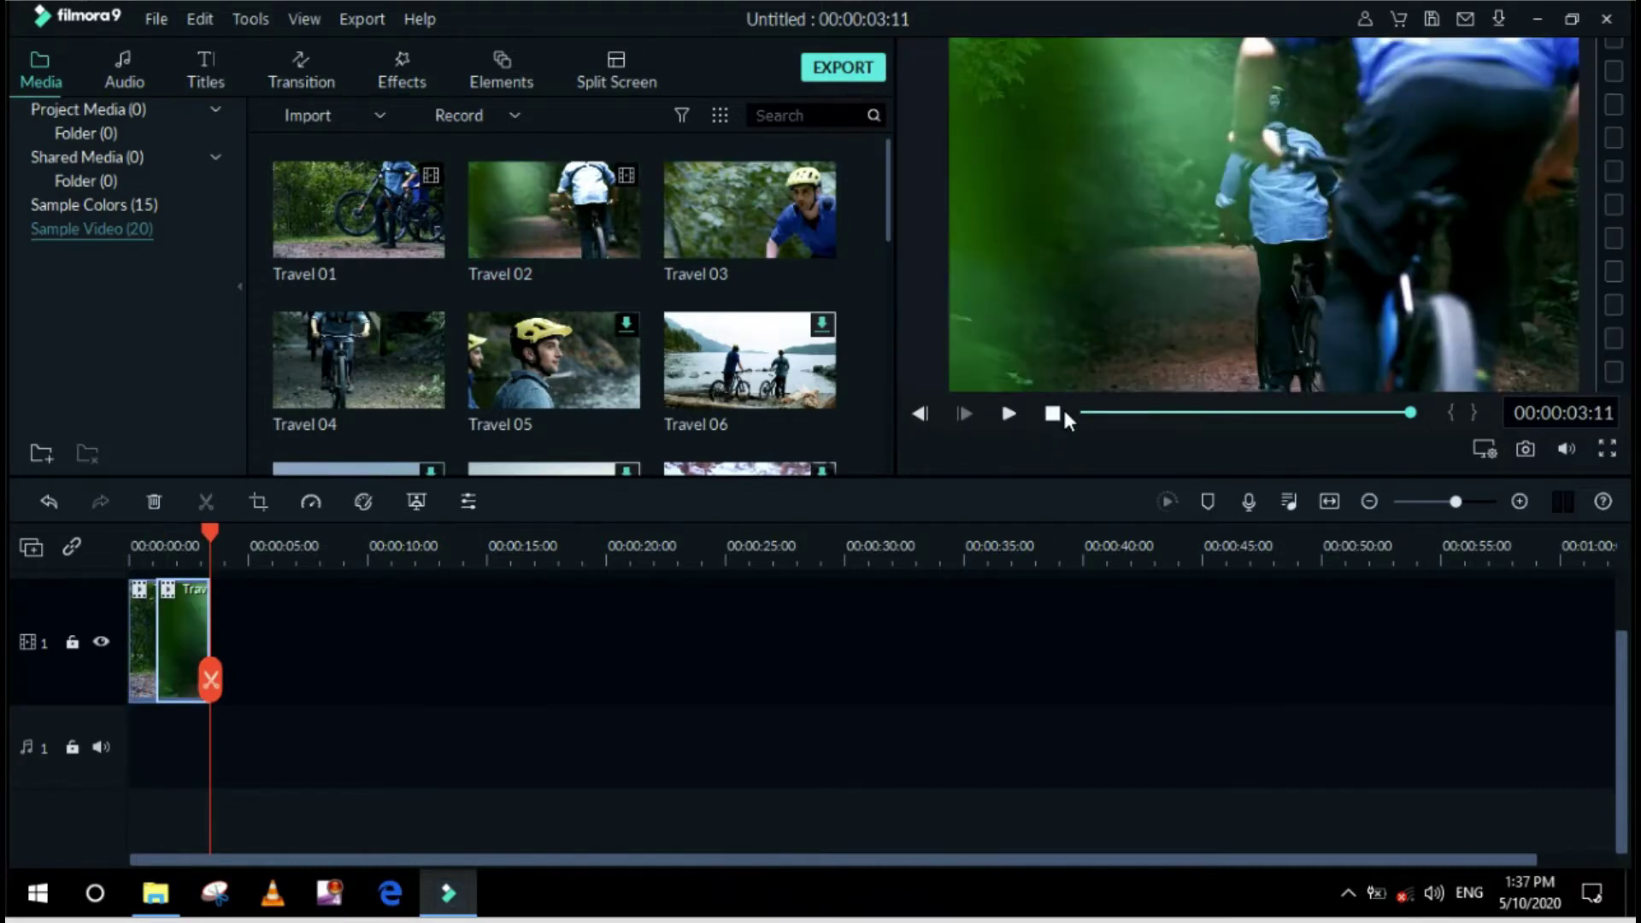
Move the playhead back to 00:00:00:20 and play the two timeline clips in the preview
left_click_drag(1408, 411, 1164, 412)
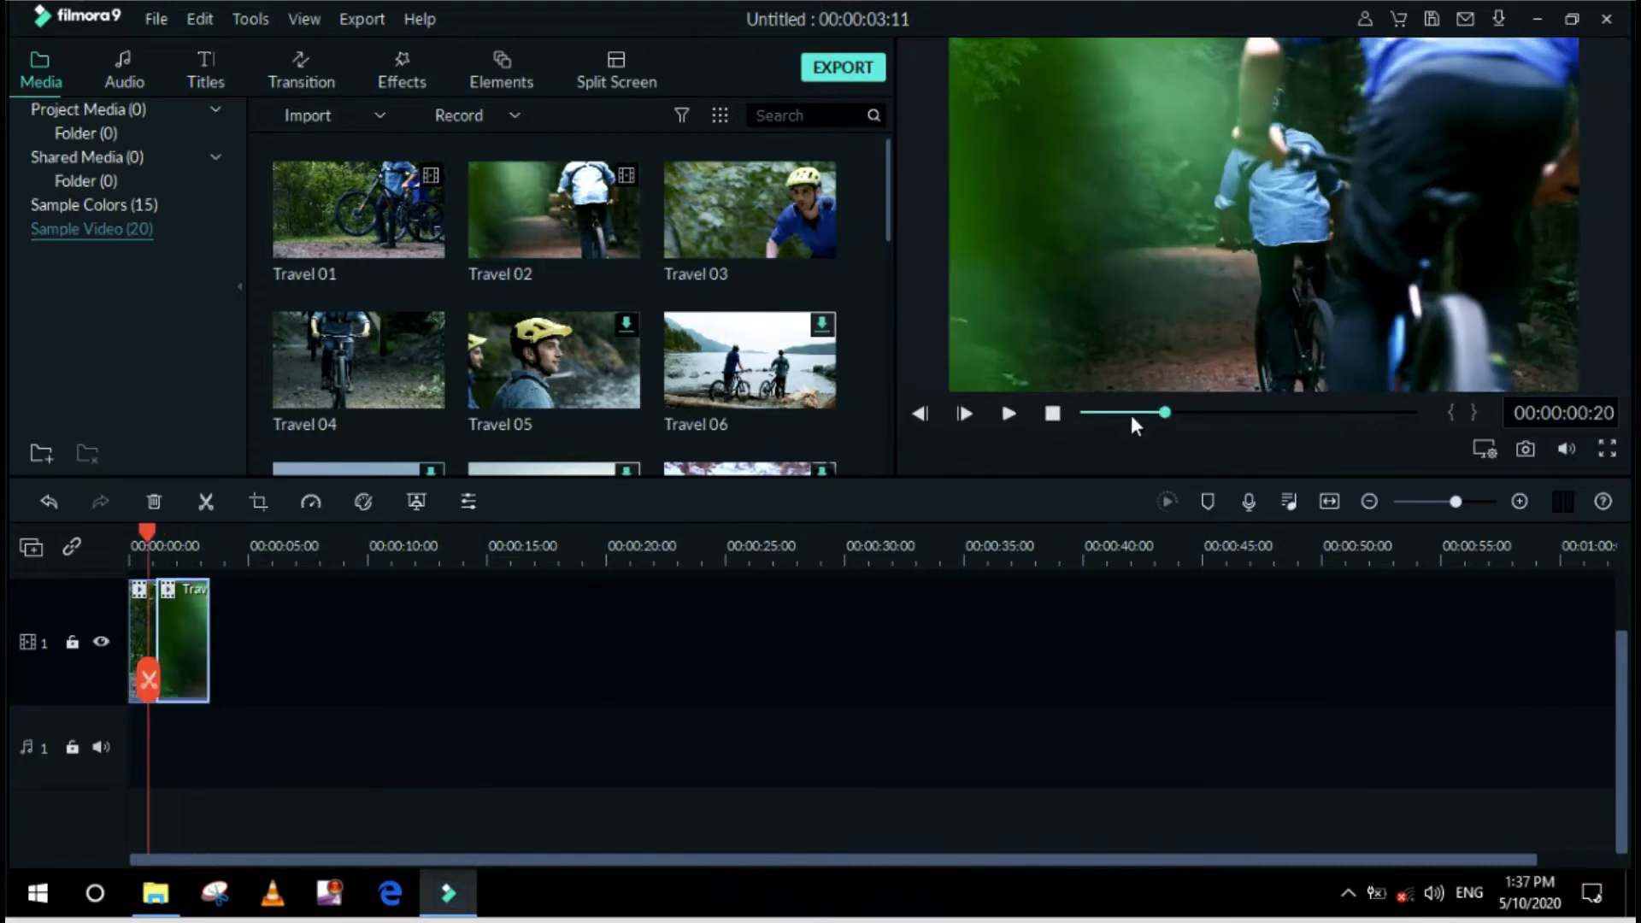
left_click(1007, 414)
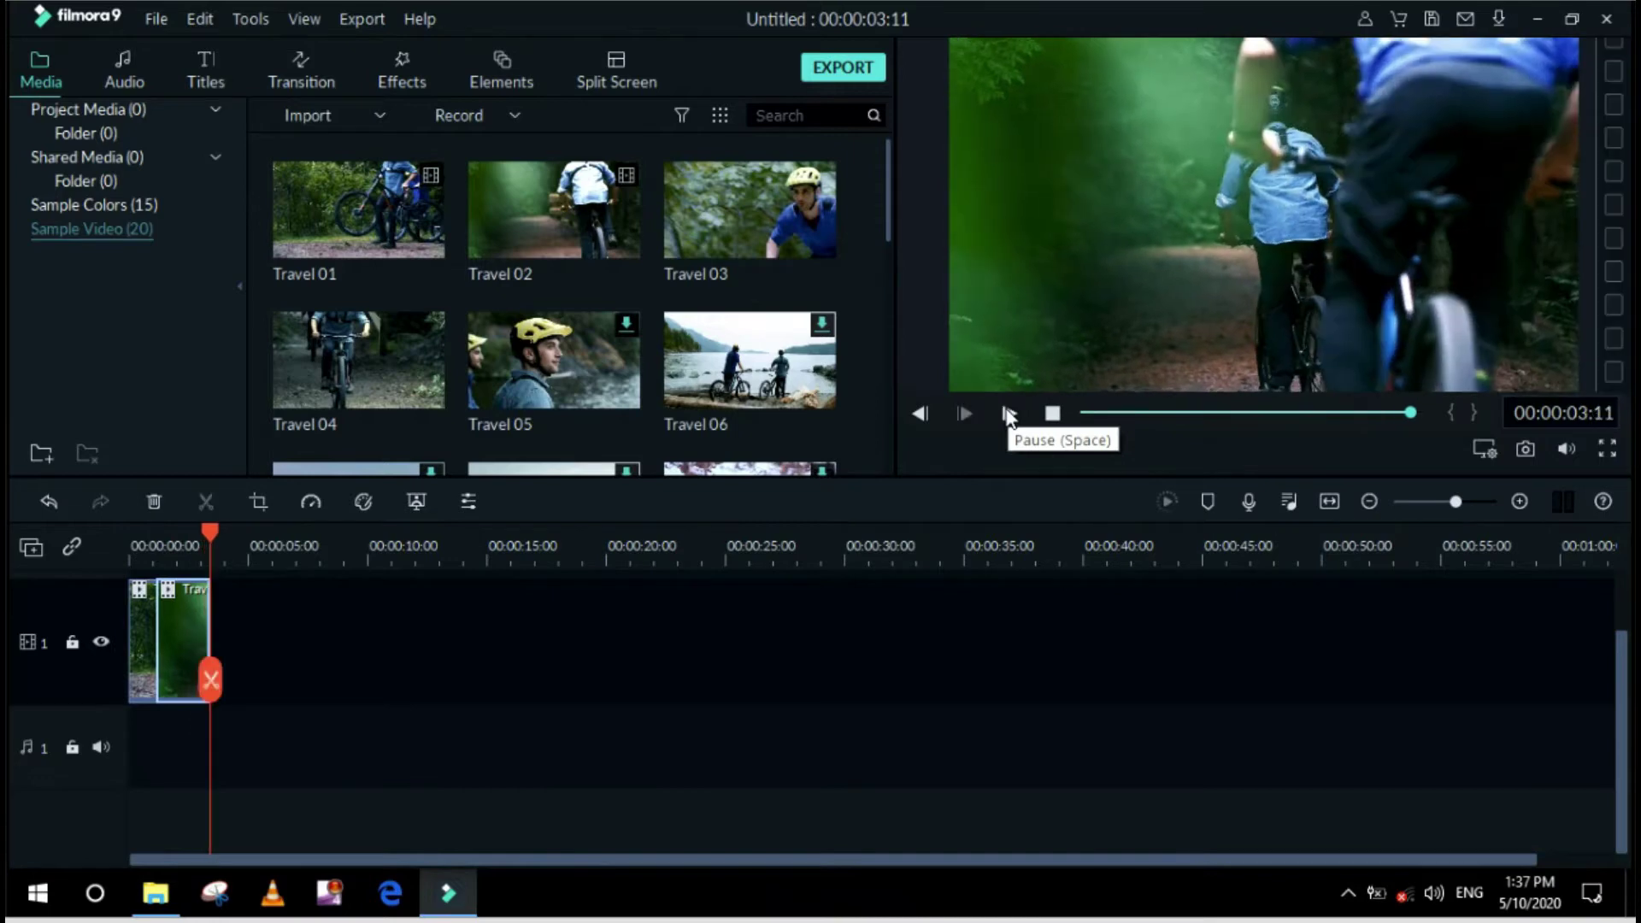
Open the export options, and close Filmora9 without saving the project changes
left_click(863, 68)
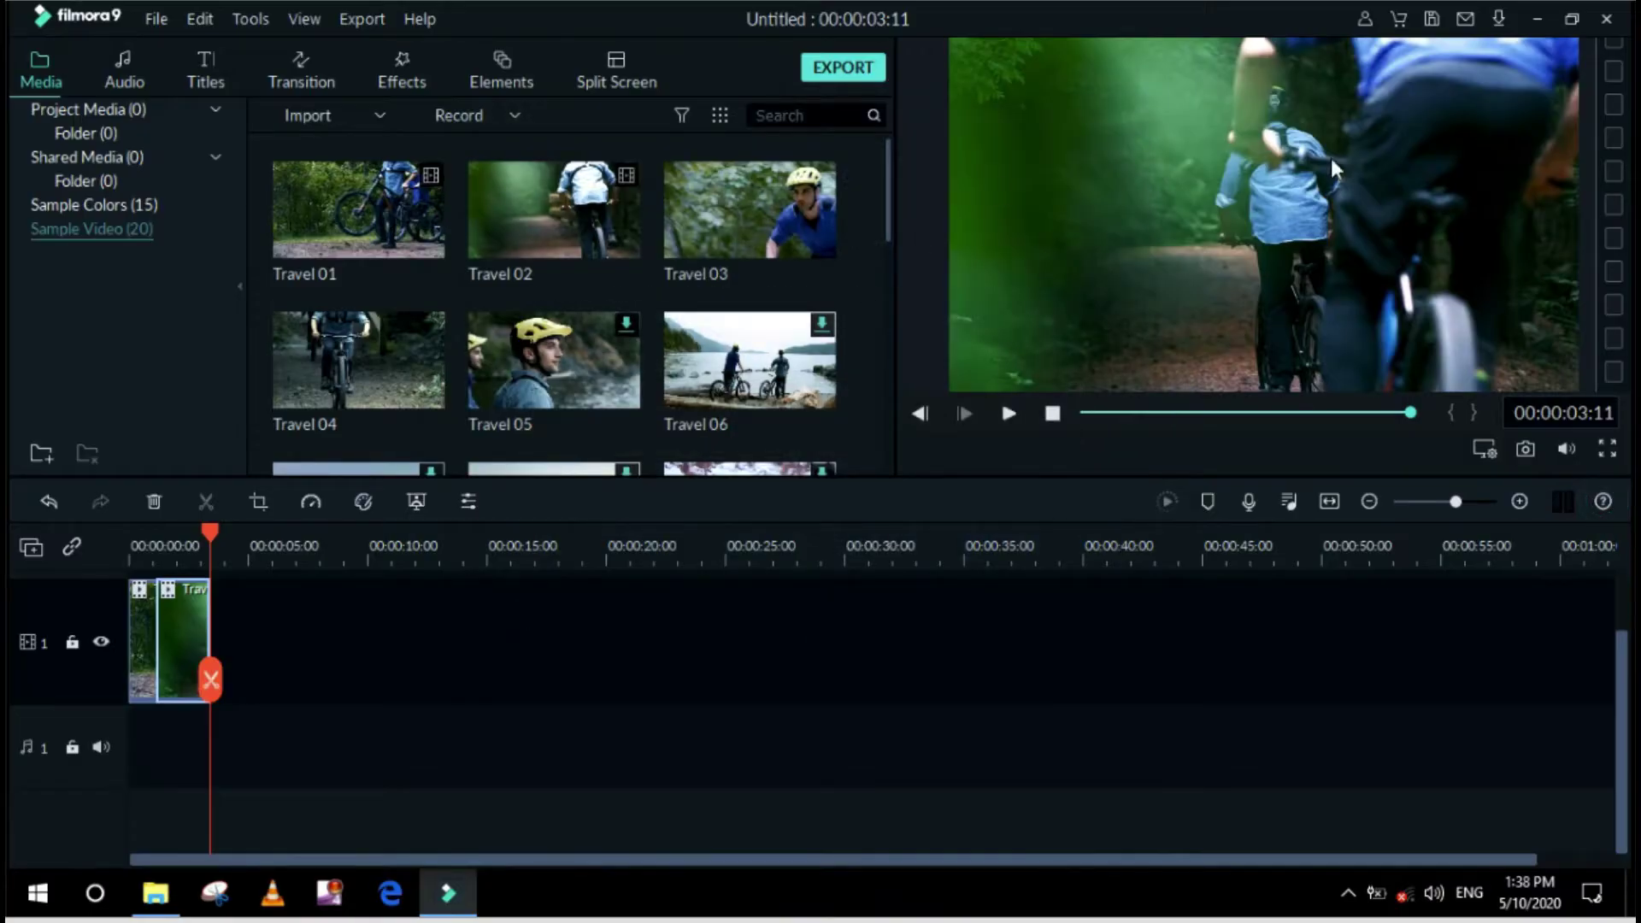
left_click(1605, 22)
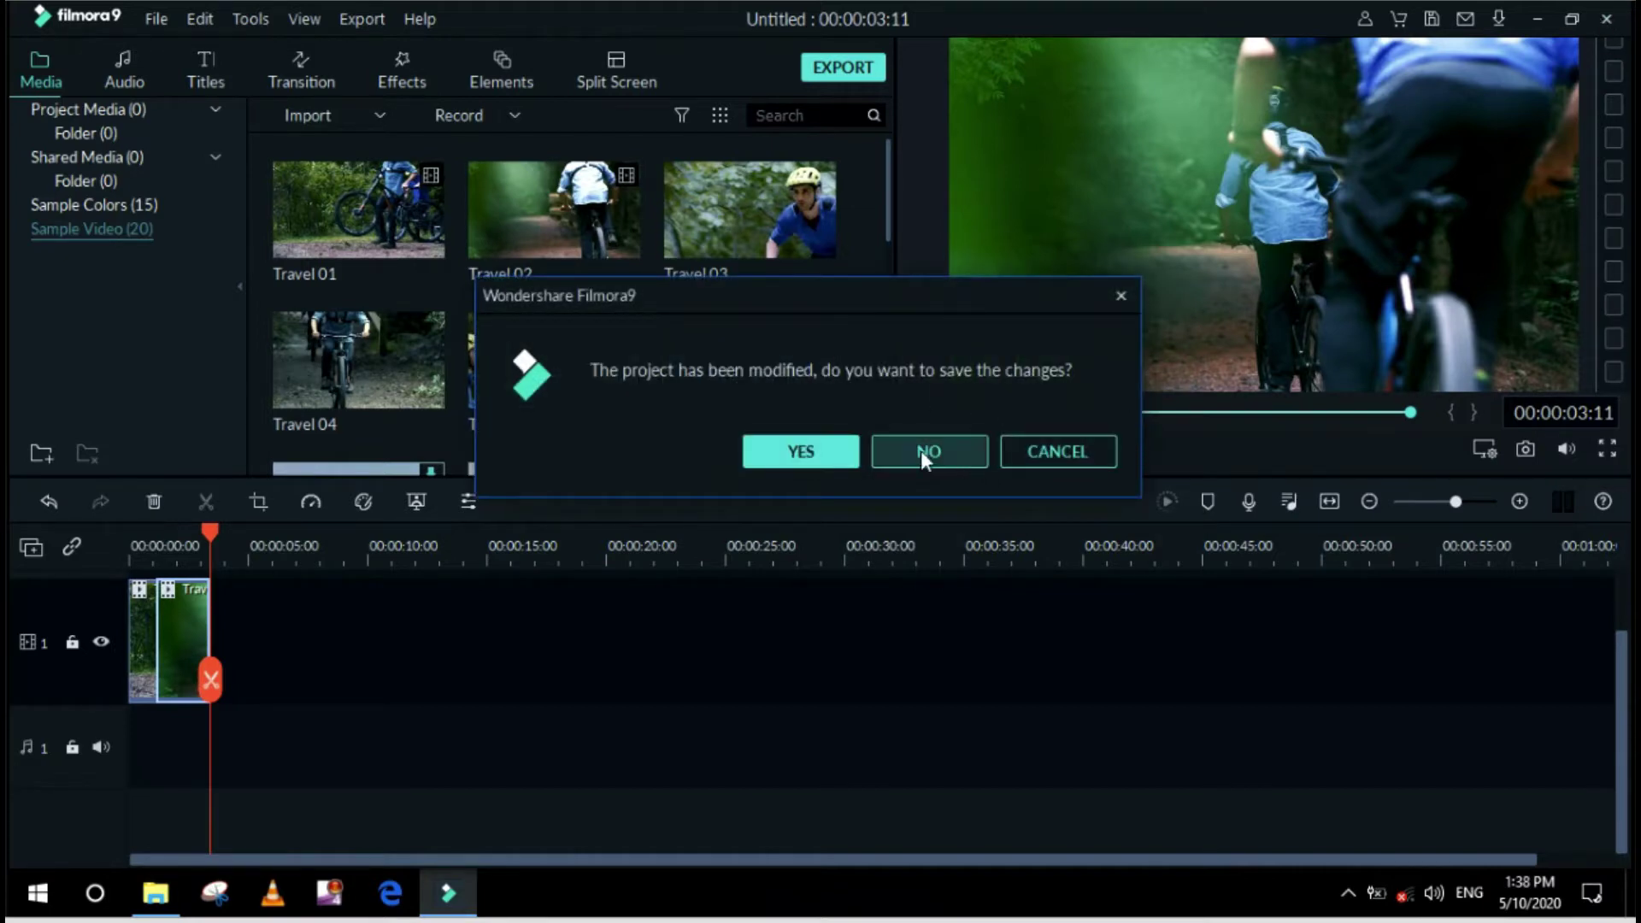
left_click(950, 439)
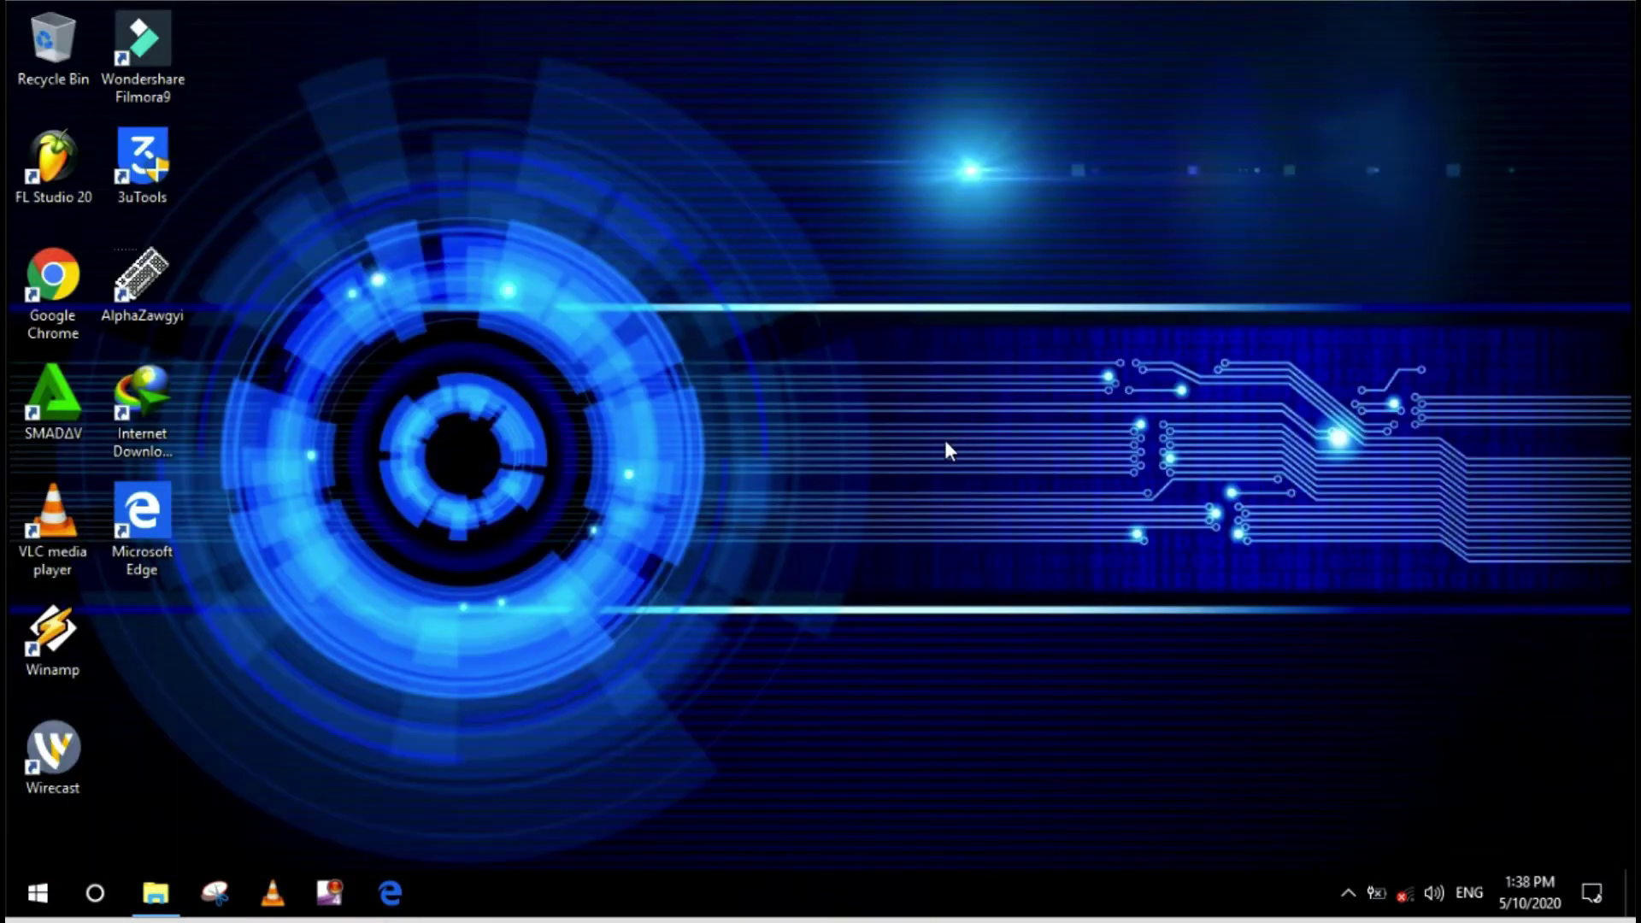
In File Explorer, look through the files in the _igetintopc.com_Fix folder and return to its parent folder
left_click(171, 899)
double_click(244, 253)
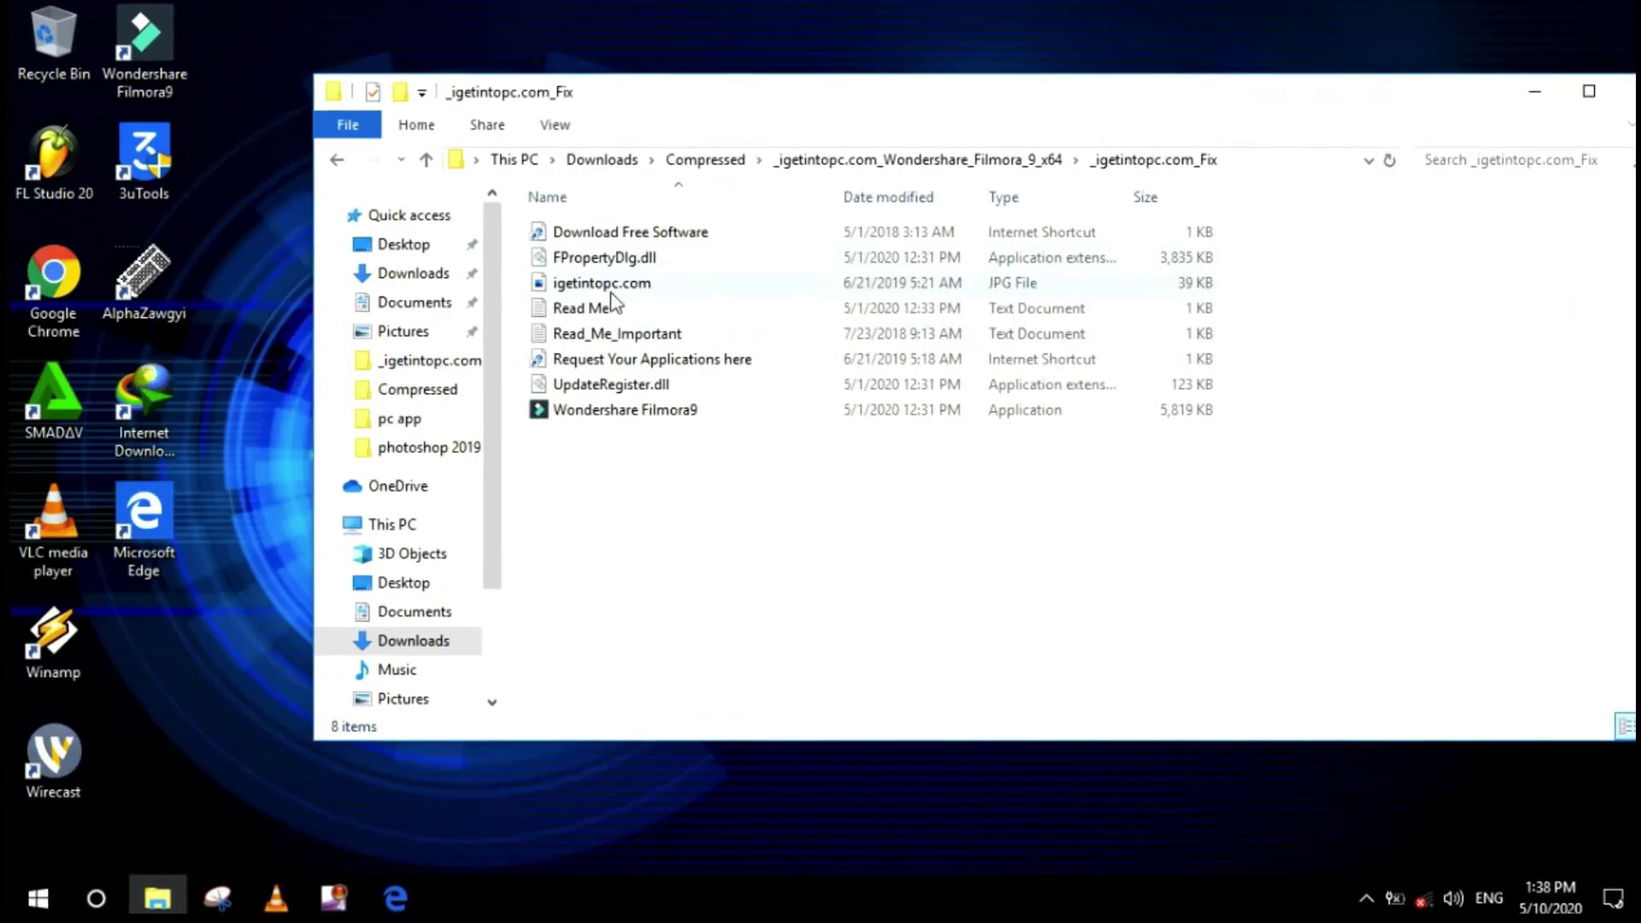
key("BackSpace")
Open the Read_Me_Important and Read Me text files and read the installation instructions
left_click(626, 359)
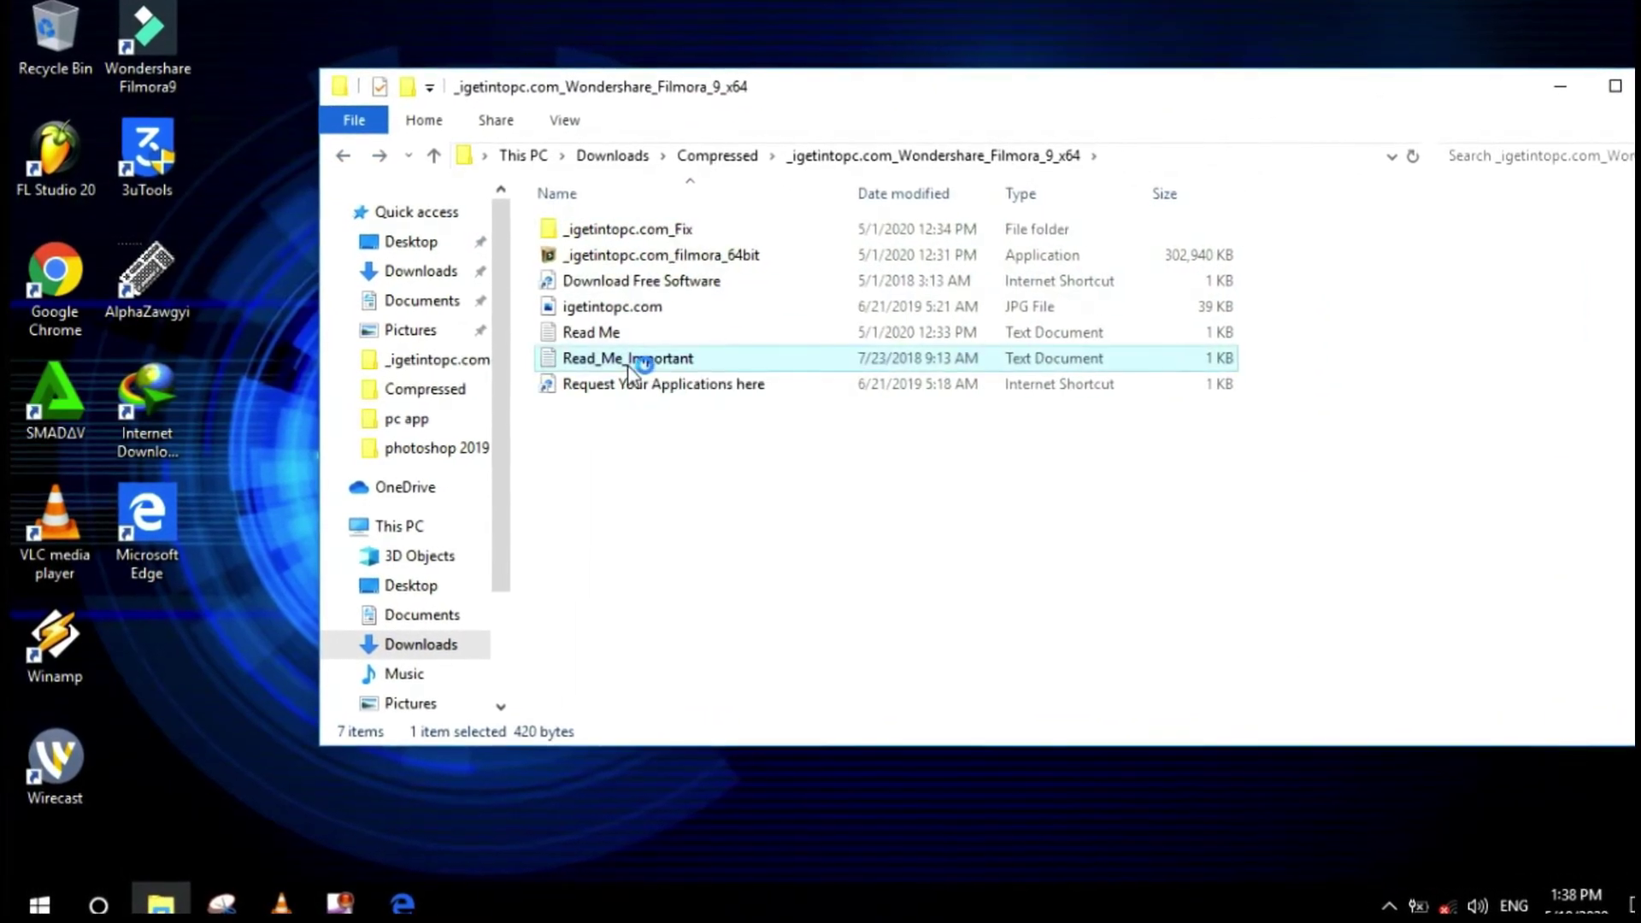
left_click(1150, 198)
double_click(599, 331)
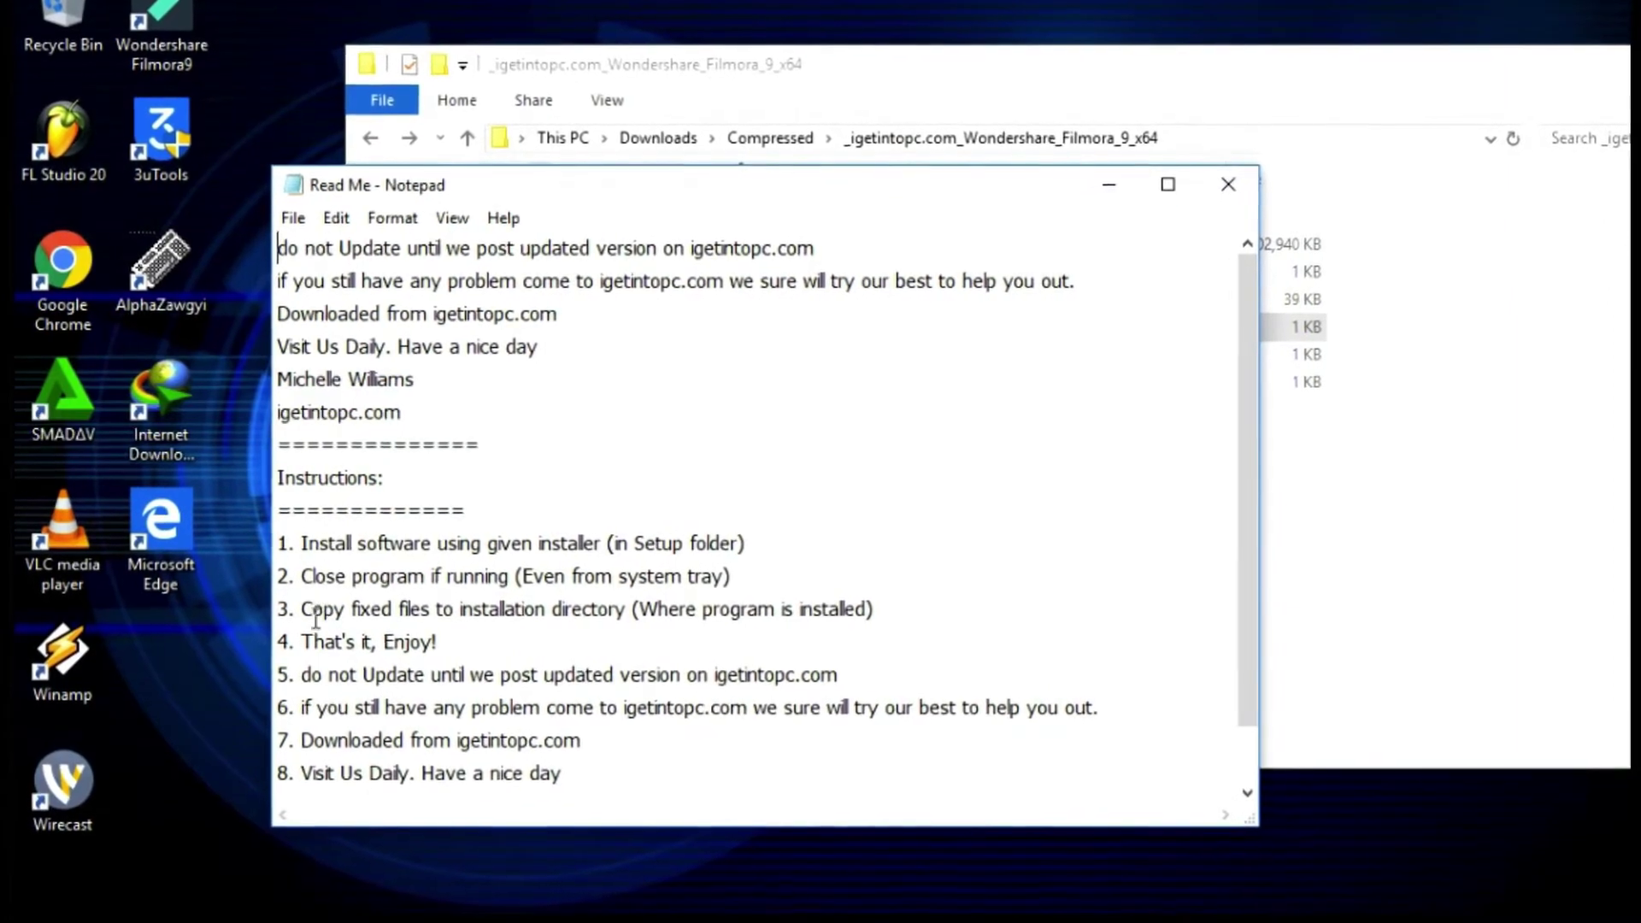
Open the Filmora9 installation folder from the desktop shortcut's file location and look through its files
left_click(174, 791)
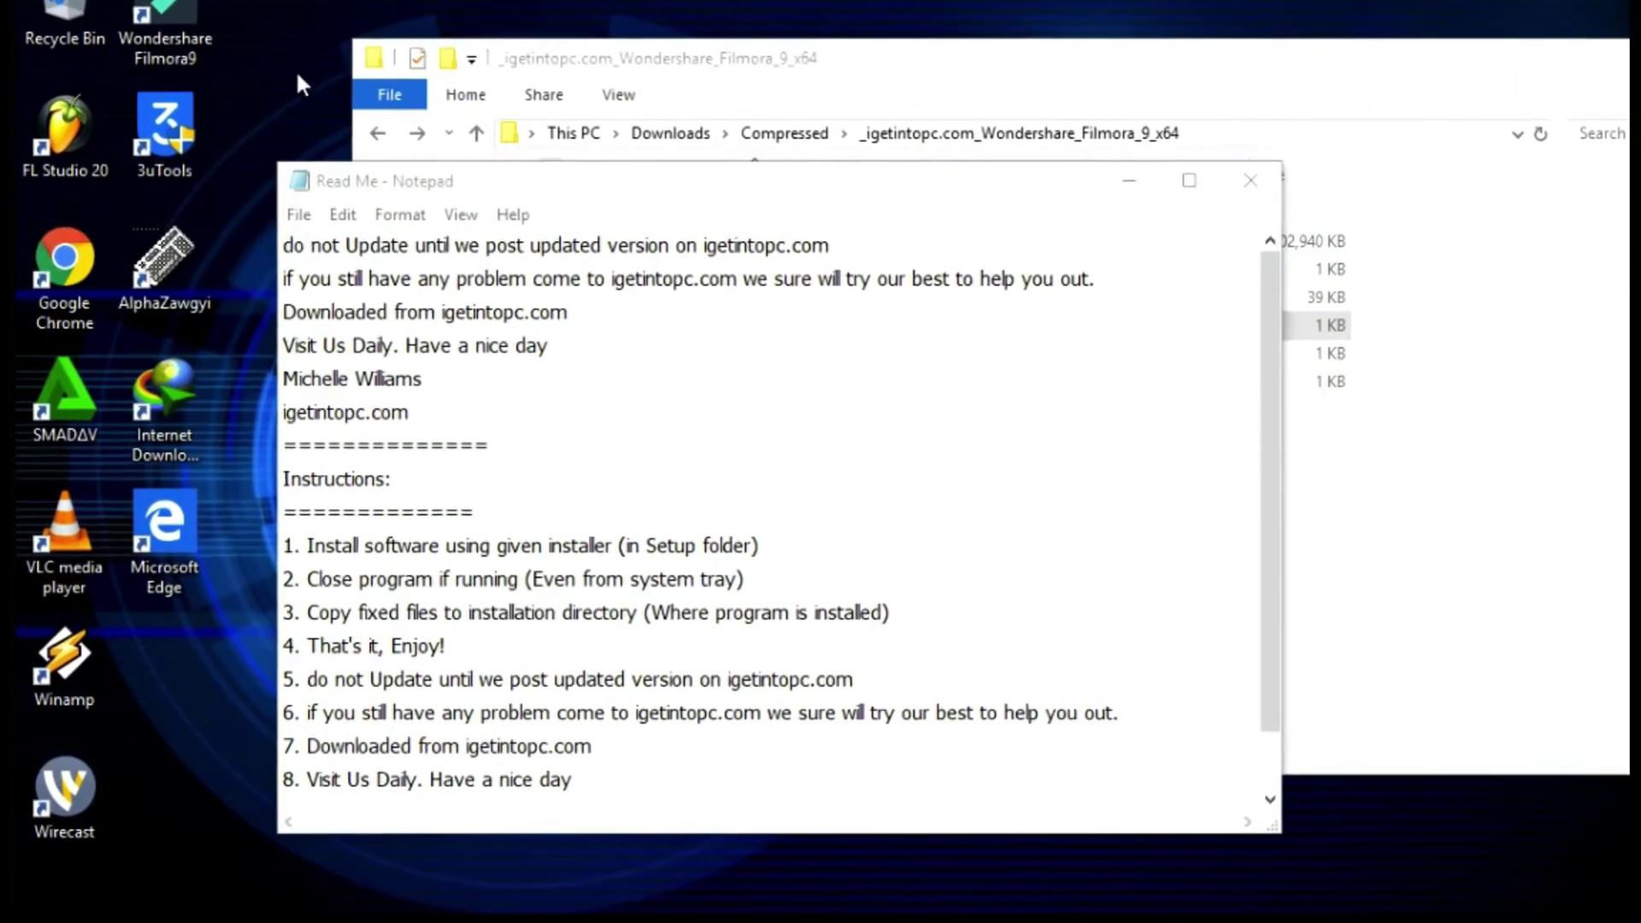
right_click(183, 17)
left_click(275, 48)
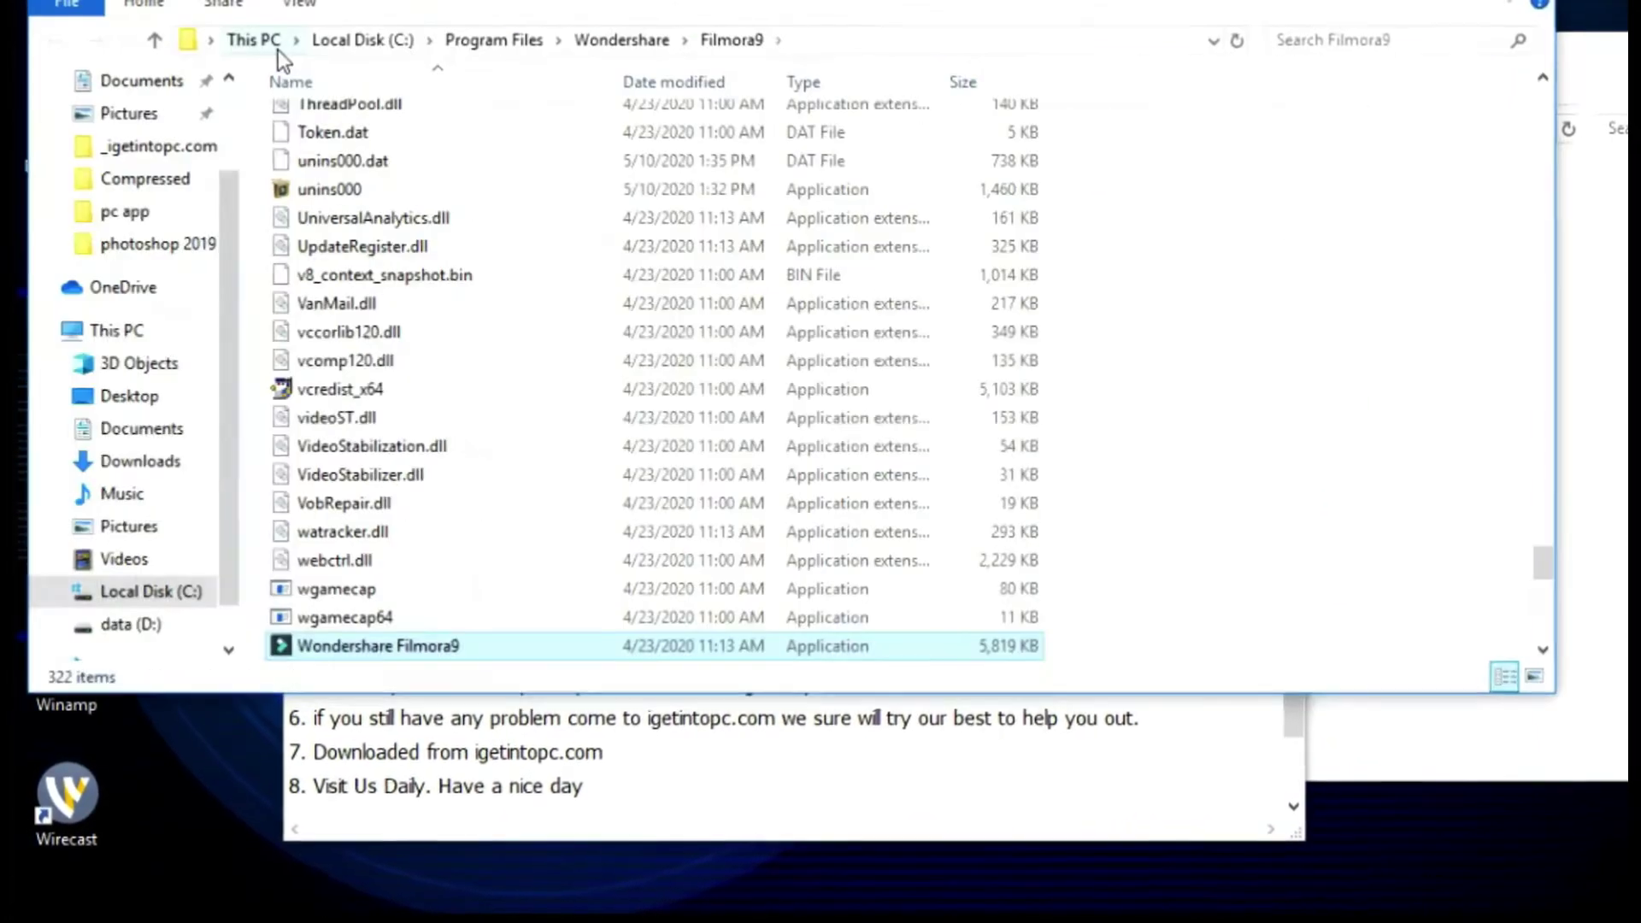
scroll(402, 359, "down", 3)
scroll(444, 282, "up", 4)
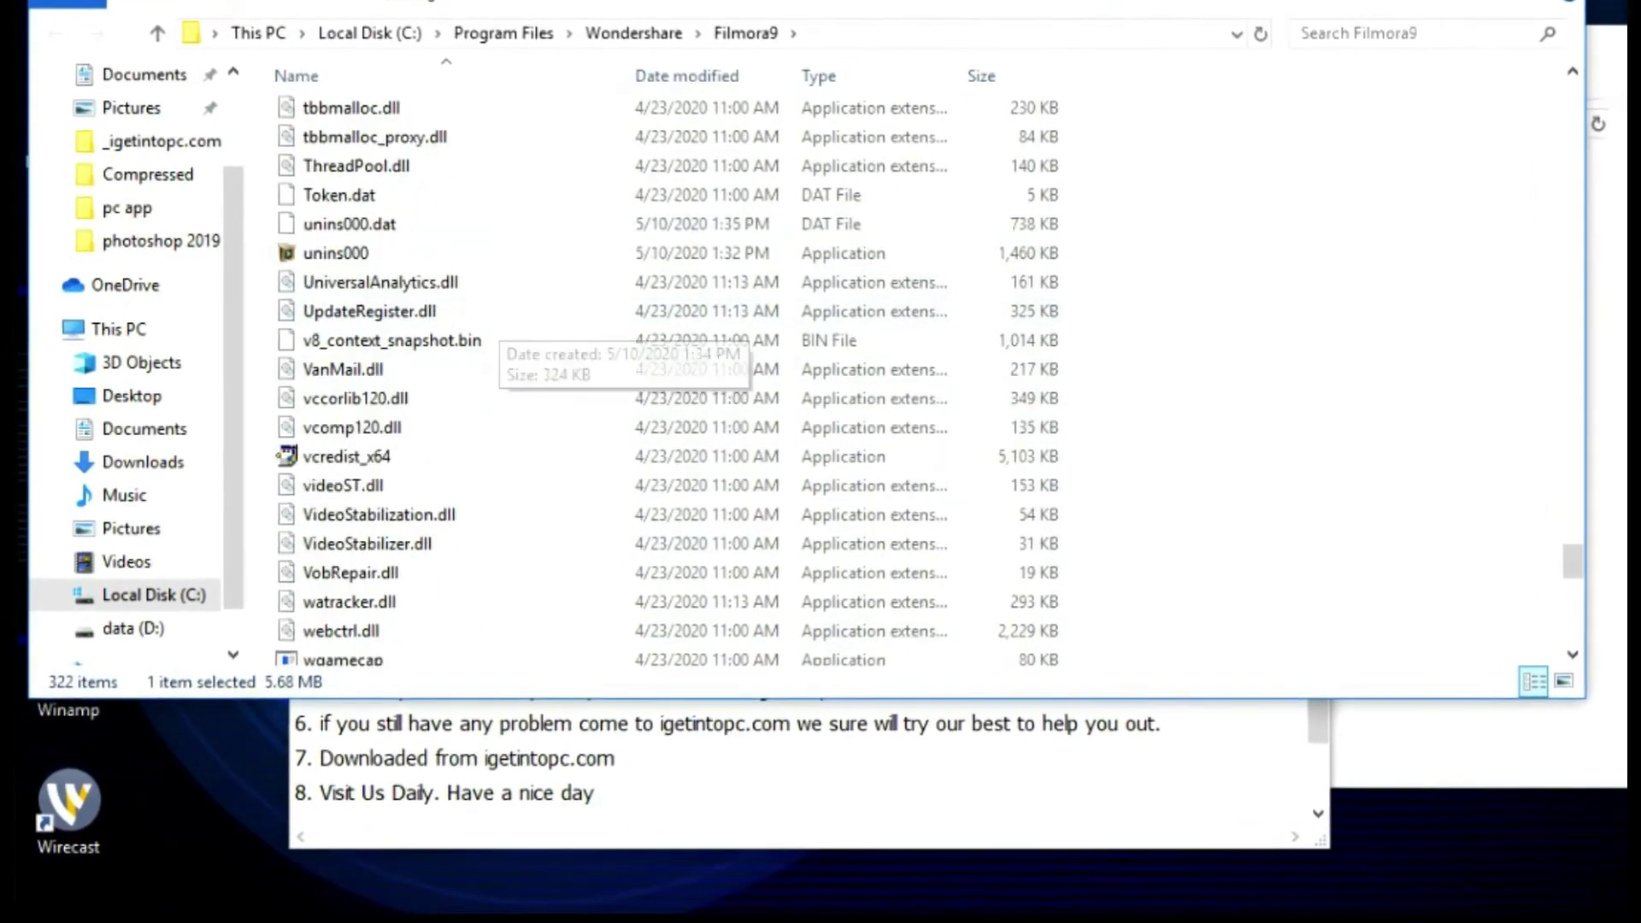
Return to the extracted download folder and reread the instruction on copying the fixed files in Read Me
key("alt+Tab")
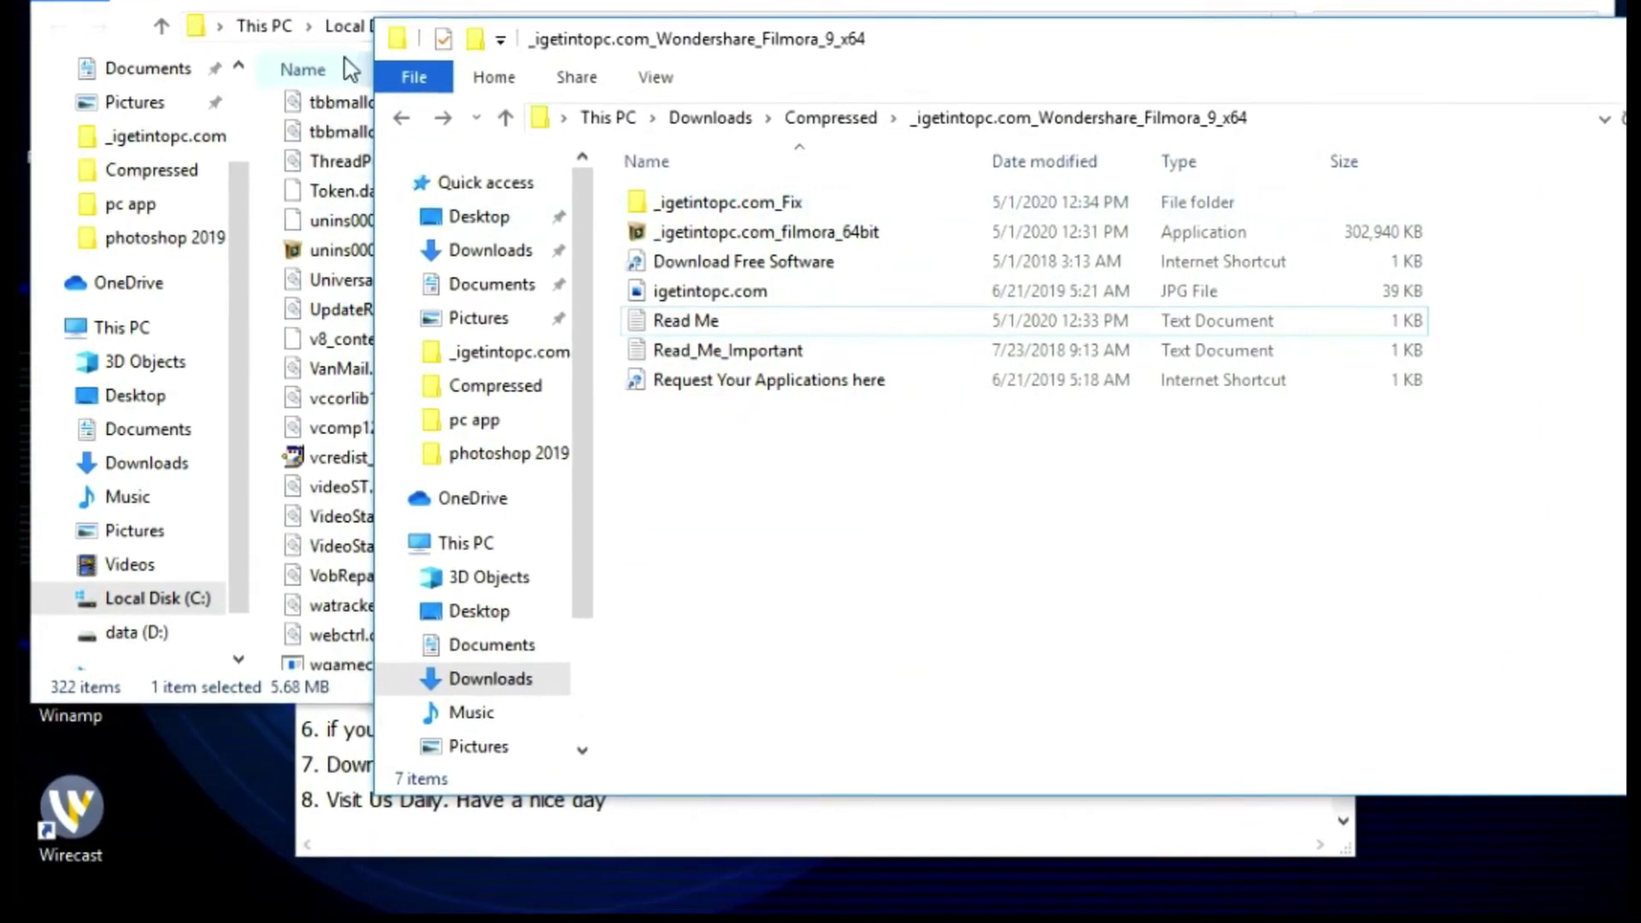
double_click(686, 321)
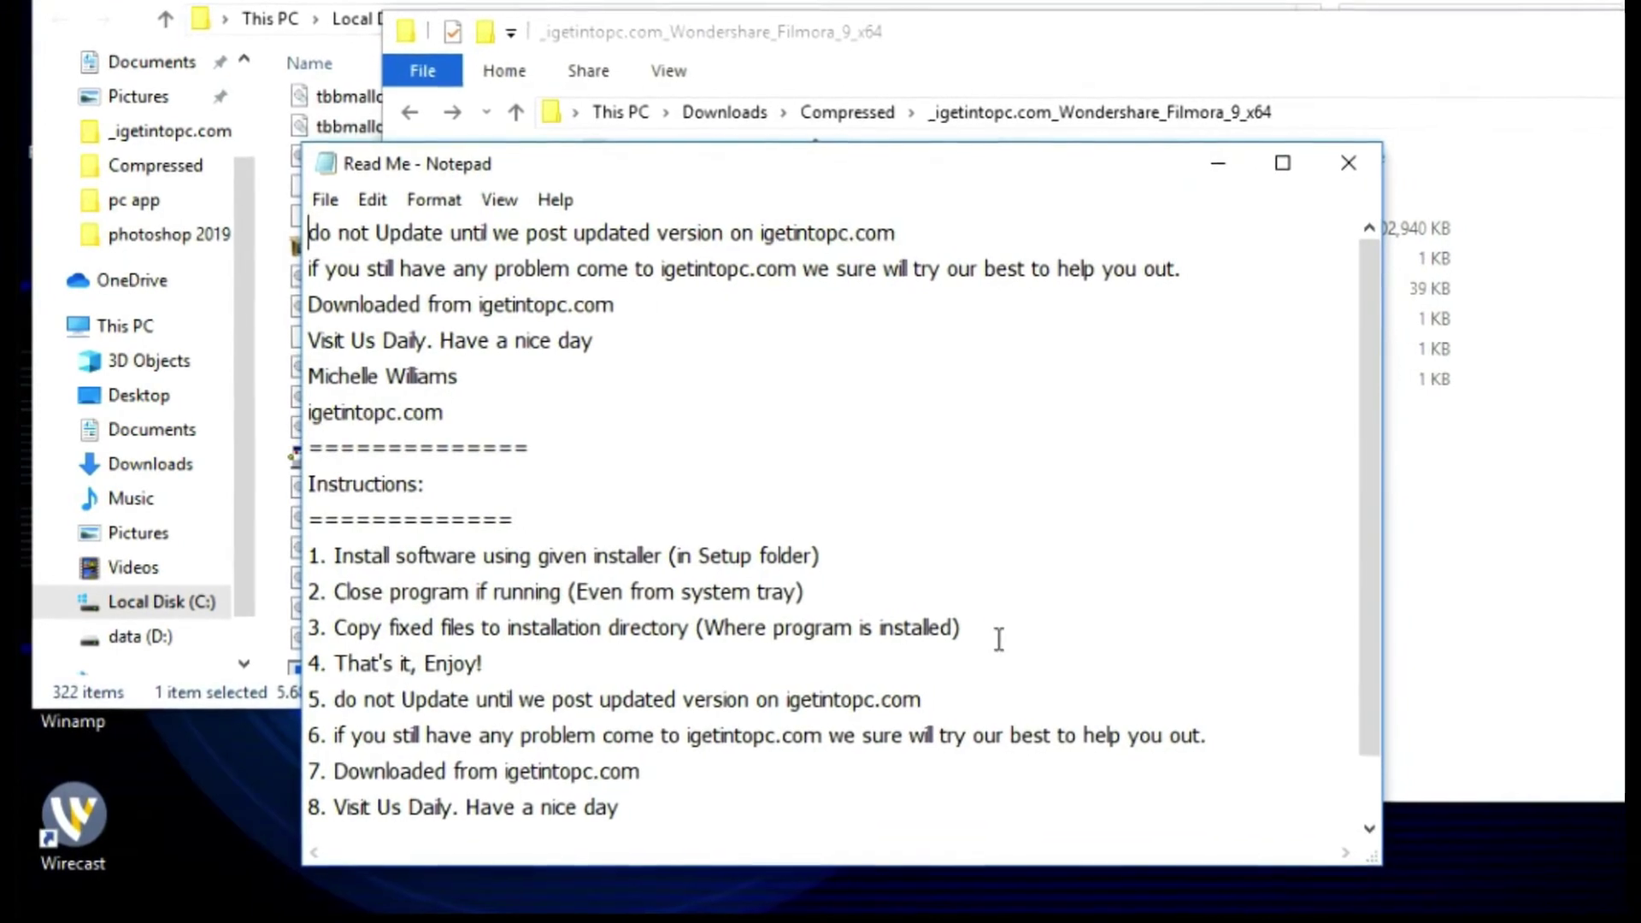
left_click(1455, 558)
Open the _igetintopc.com_Fix folder and copy all of its files
left_click(753, 201)
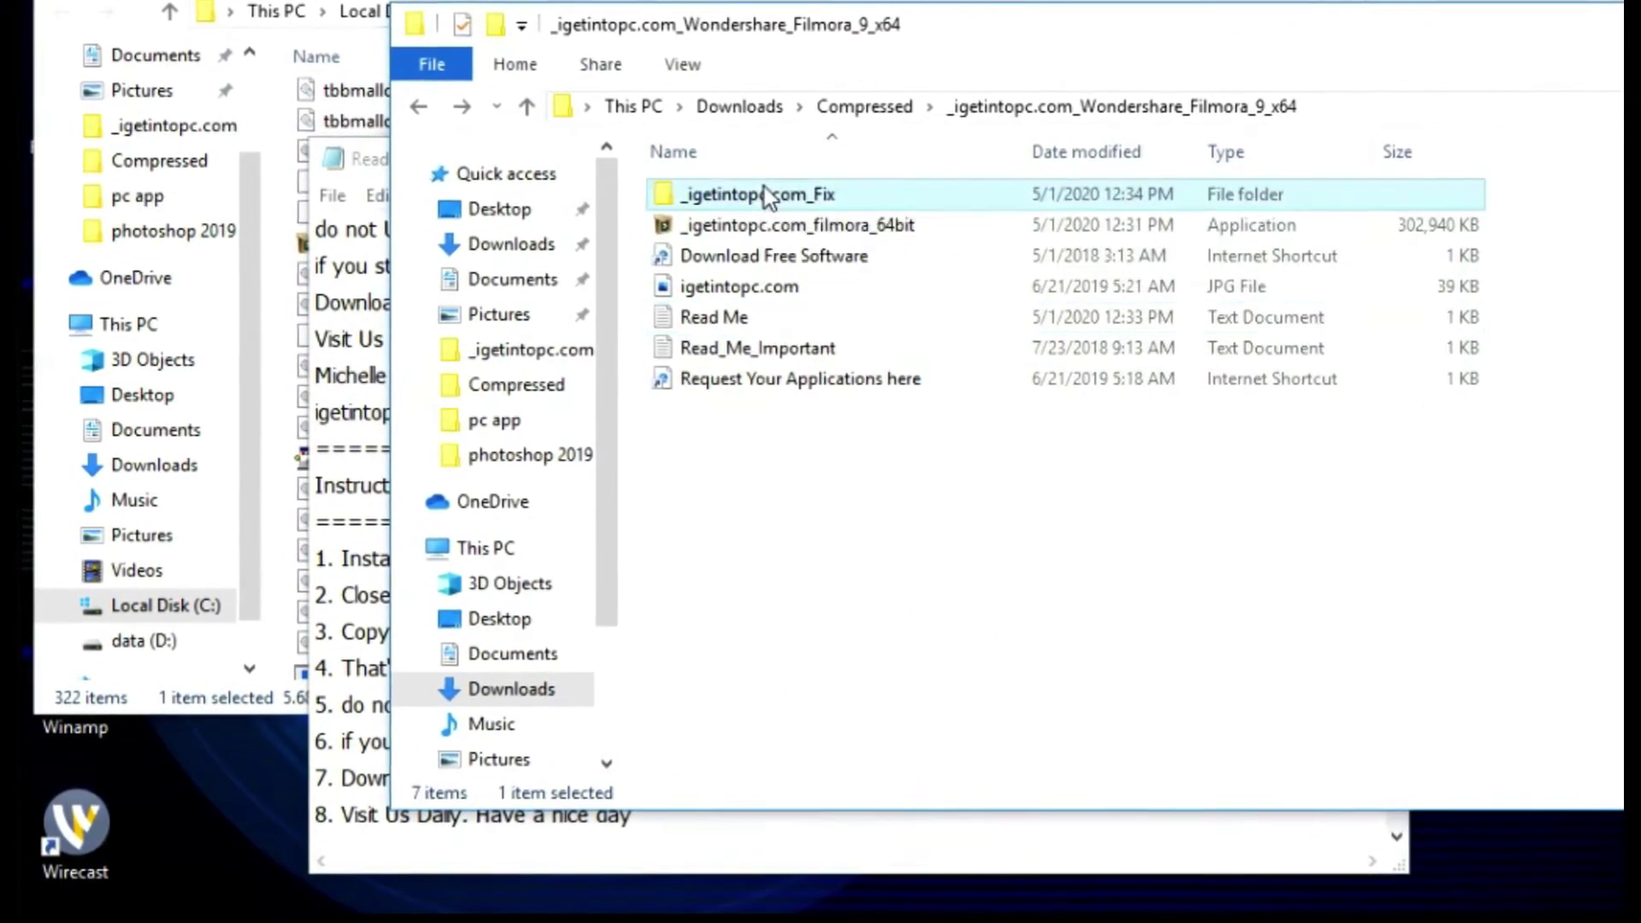
double_click(768, 196)
left_click_drag(808, 462, 820, 191)
right_click(819, 193)
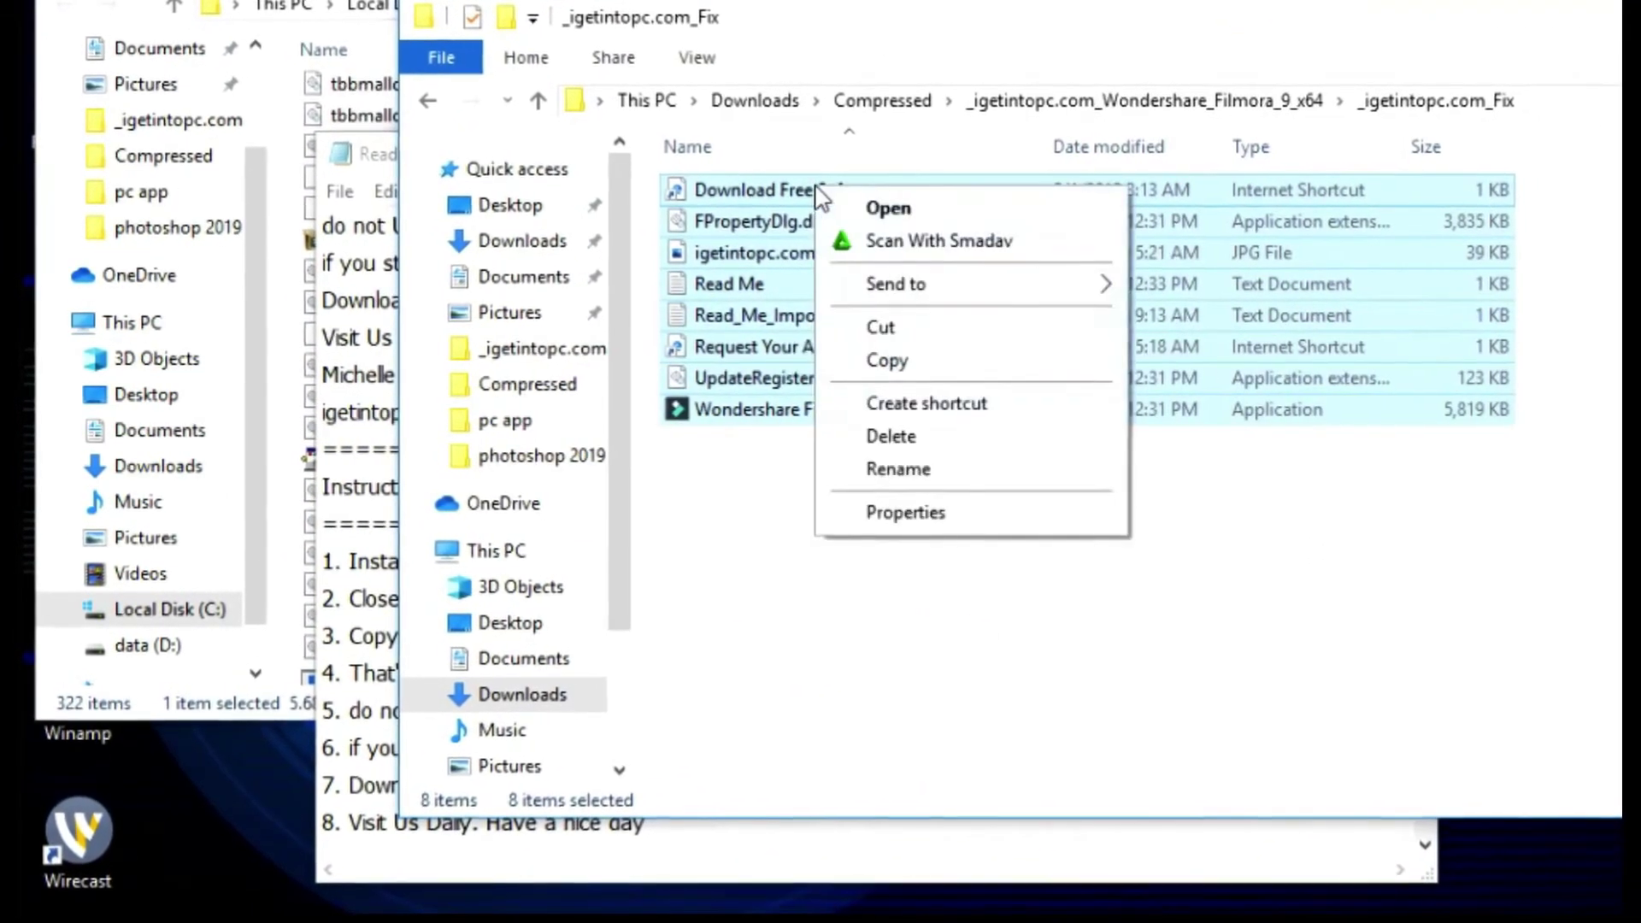
left_click(885, 361)
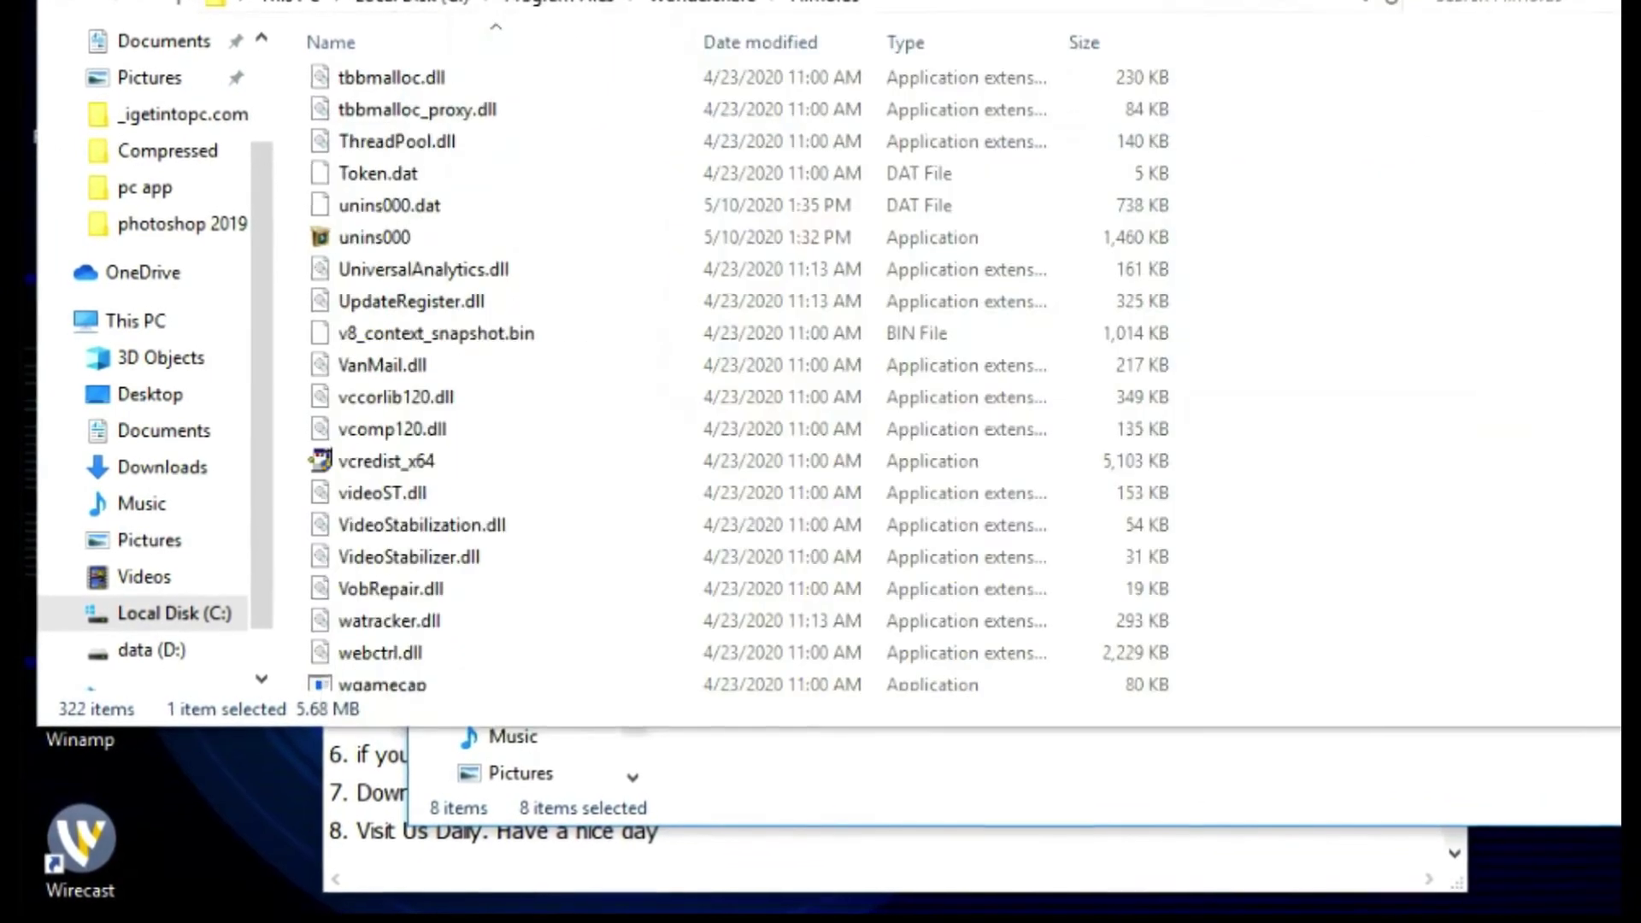
Paste the copied files into the Filmora9 installation folder, replacing the files with the same names
right_click(1308, 192)
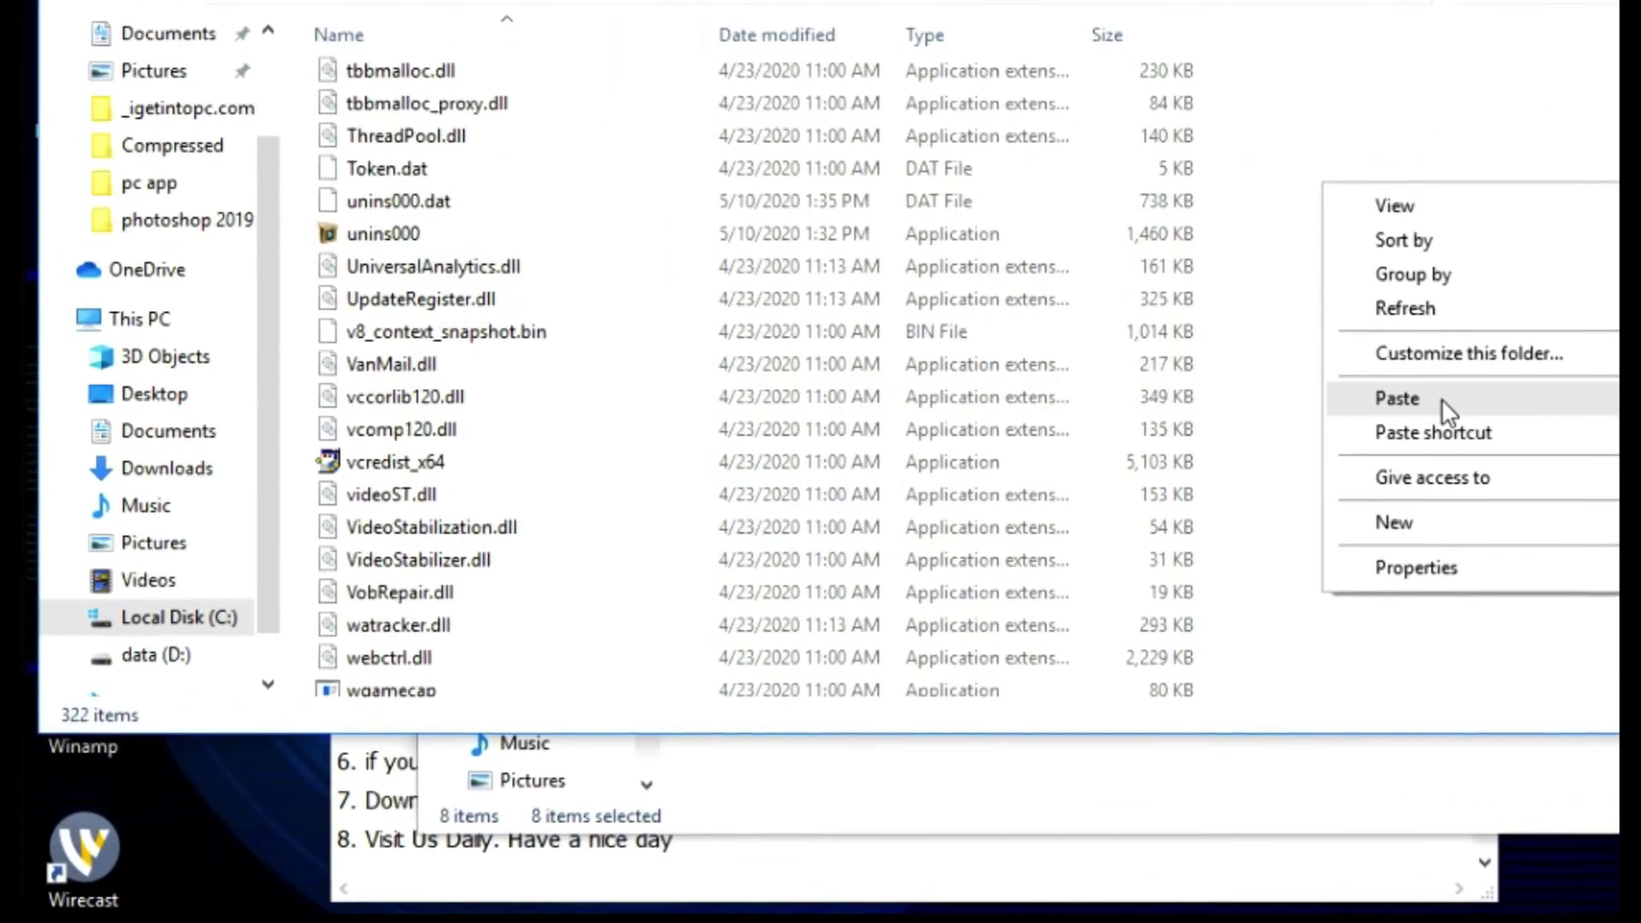
left_click(1445, 398)
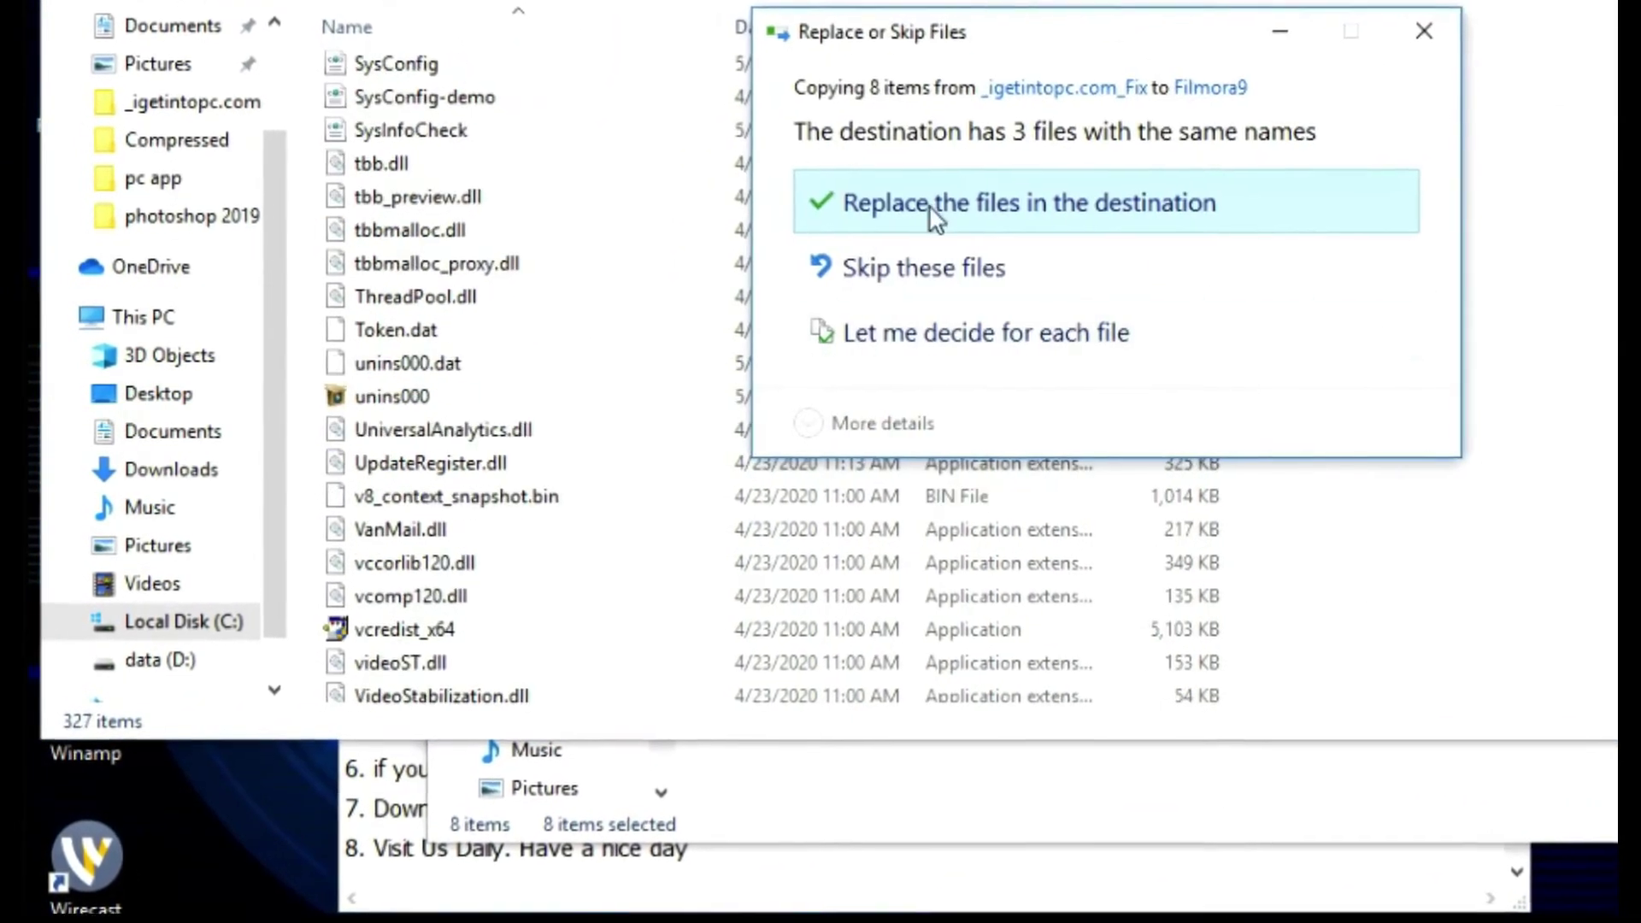
left_click(932, 208)
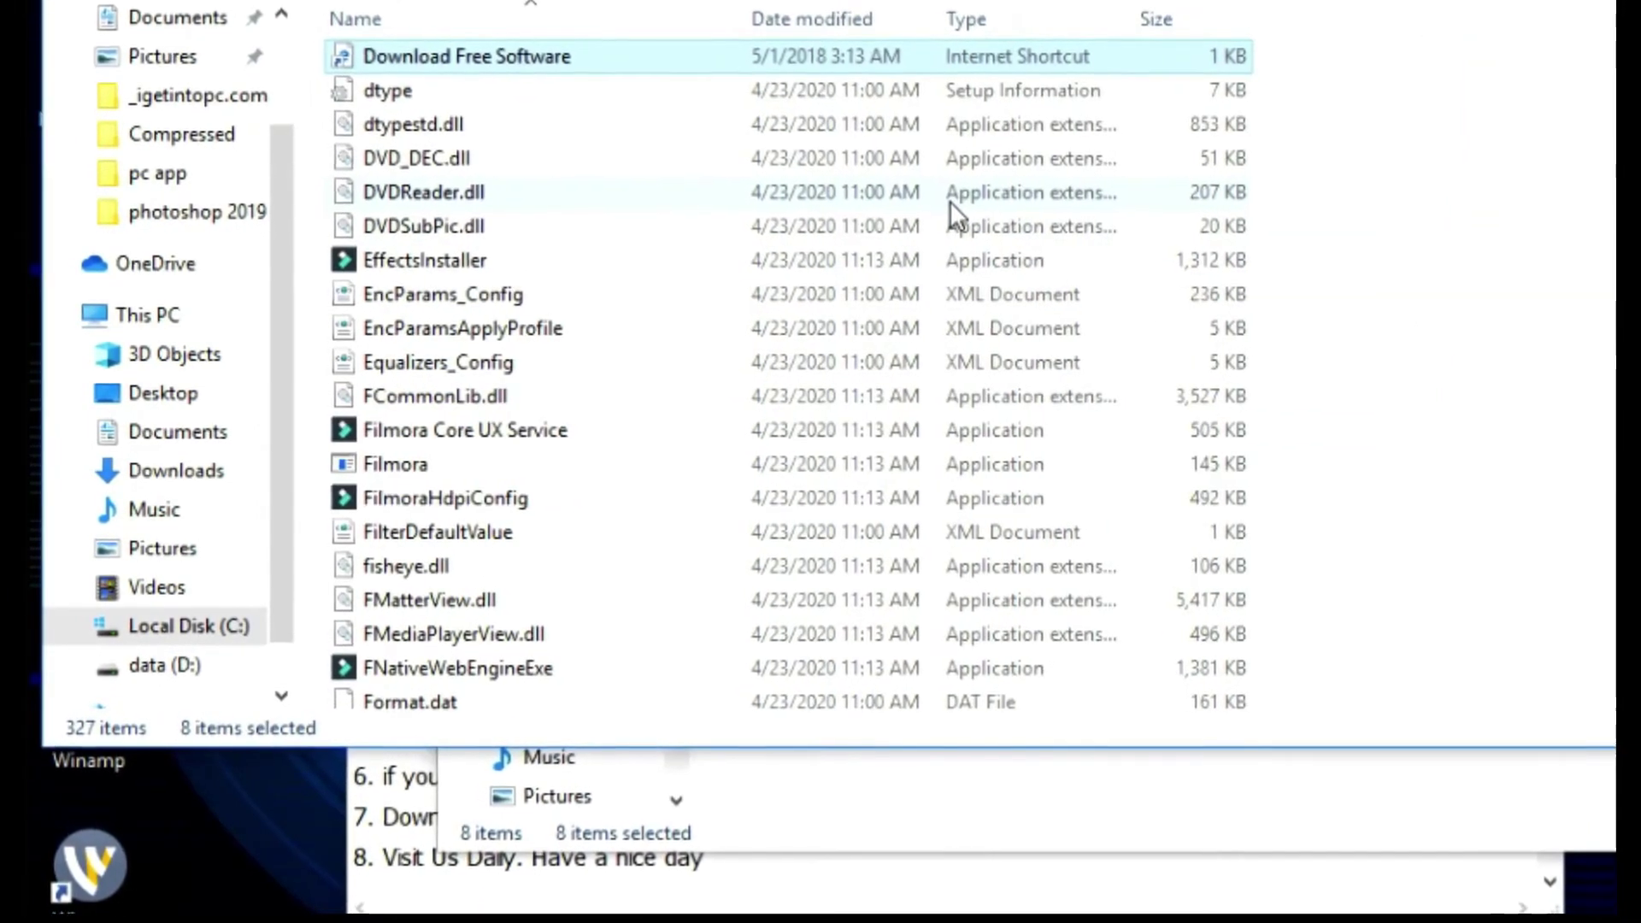
Close both open folder windows and the Read Me file, and refresh the desktop
key("alt+F4")
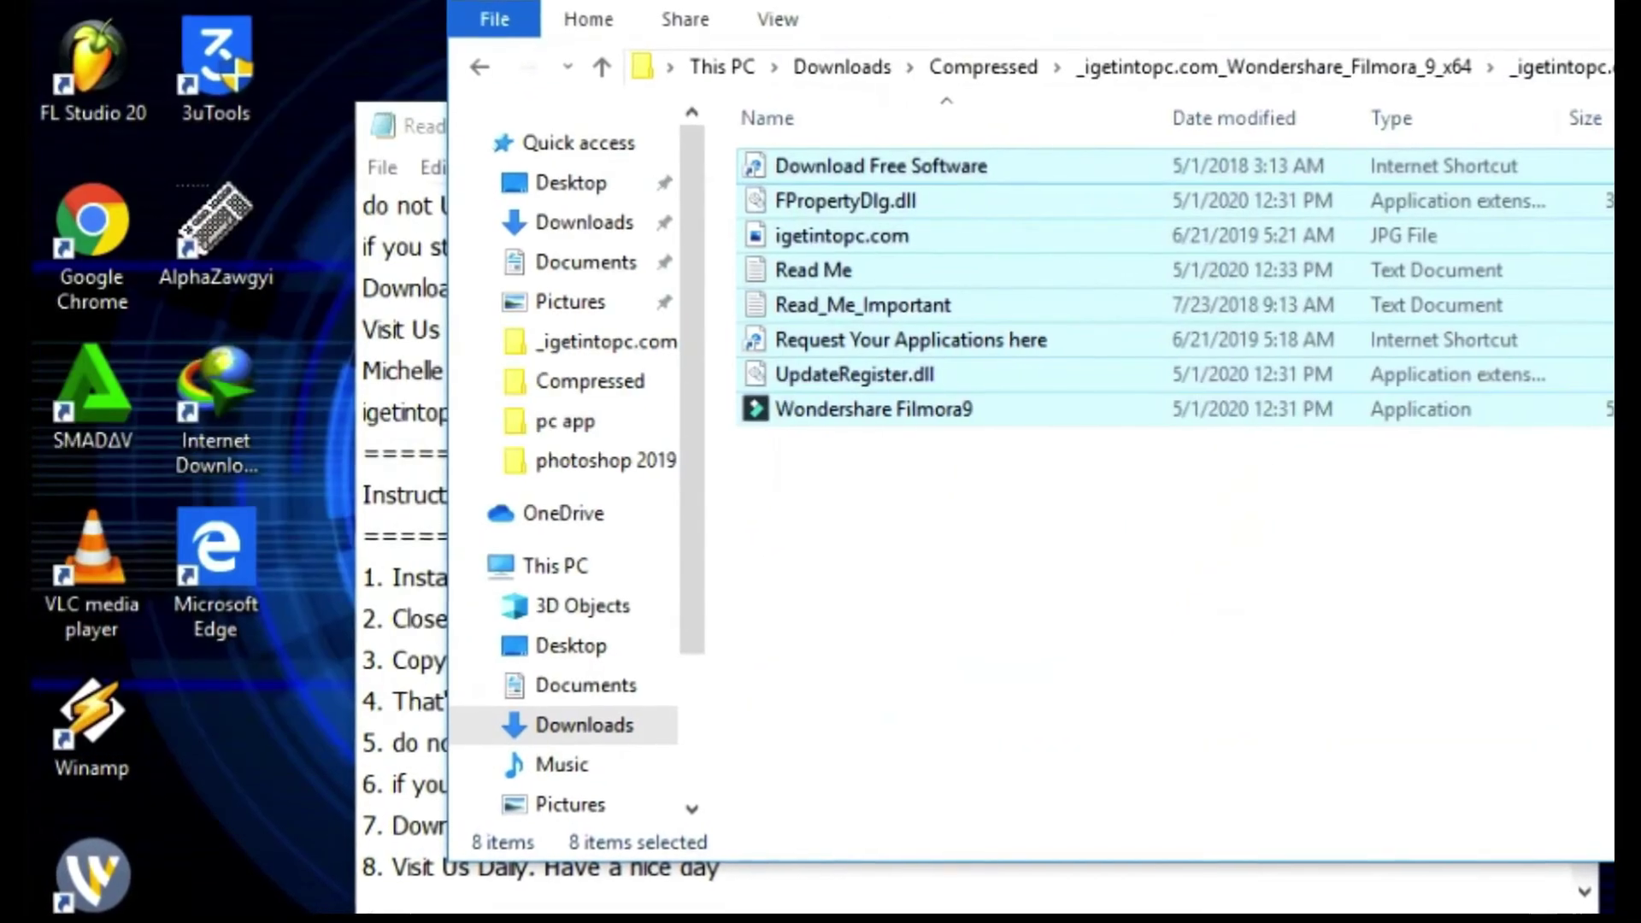
key("alt+F4")
left_click(1581, 126)
right_click(828, 49)
right_click(652, 47)
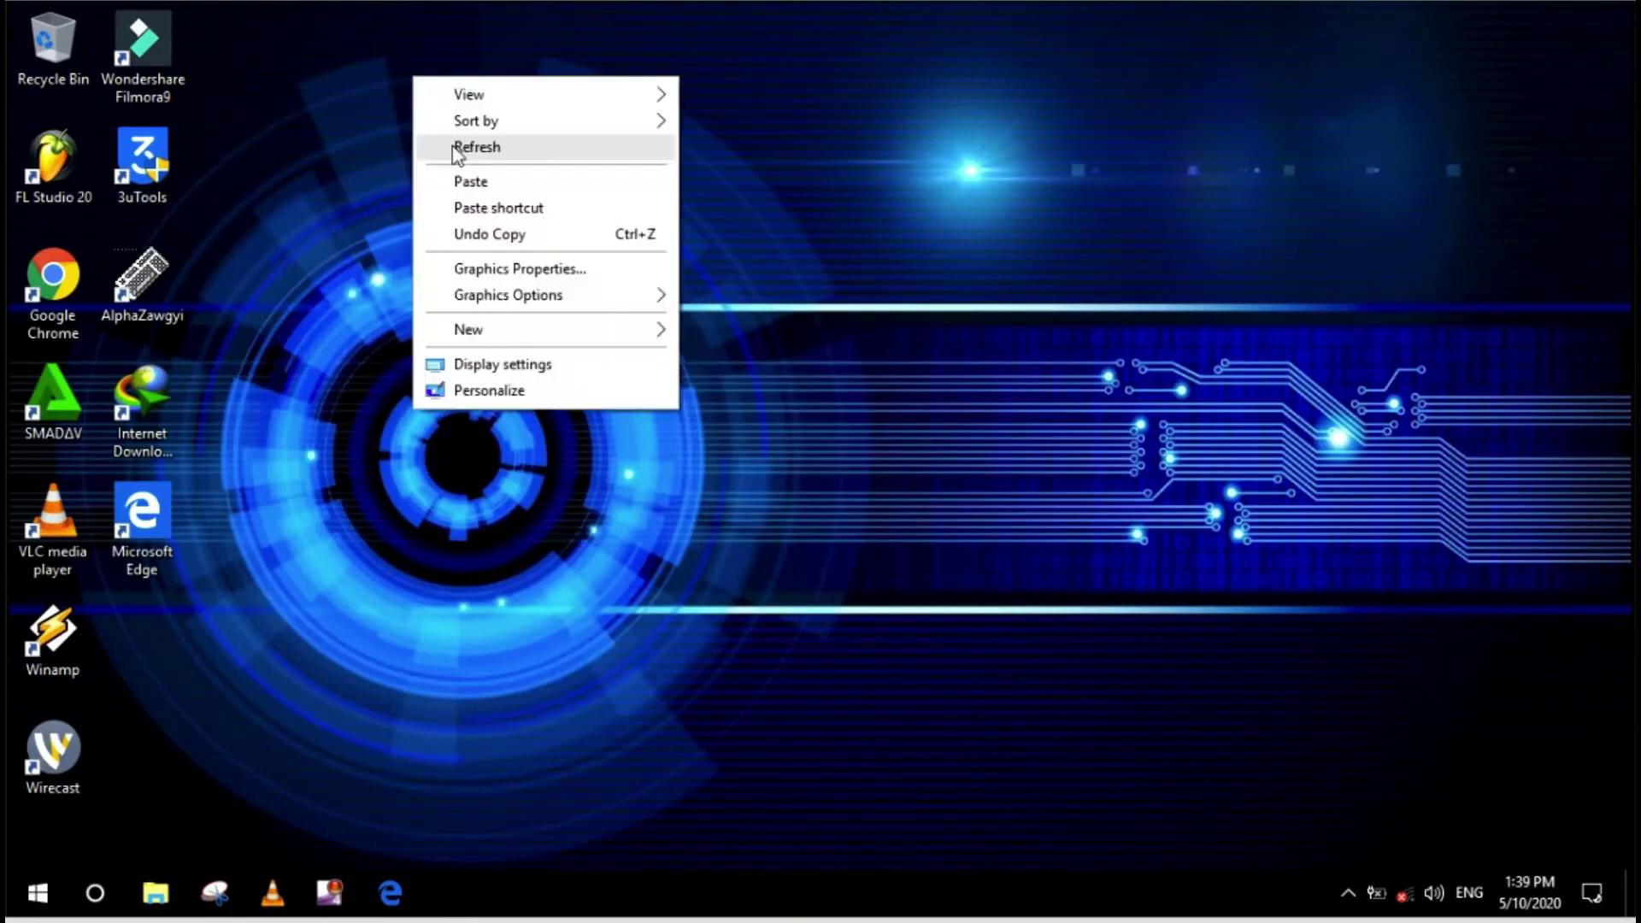
left_click(465, 147)
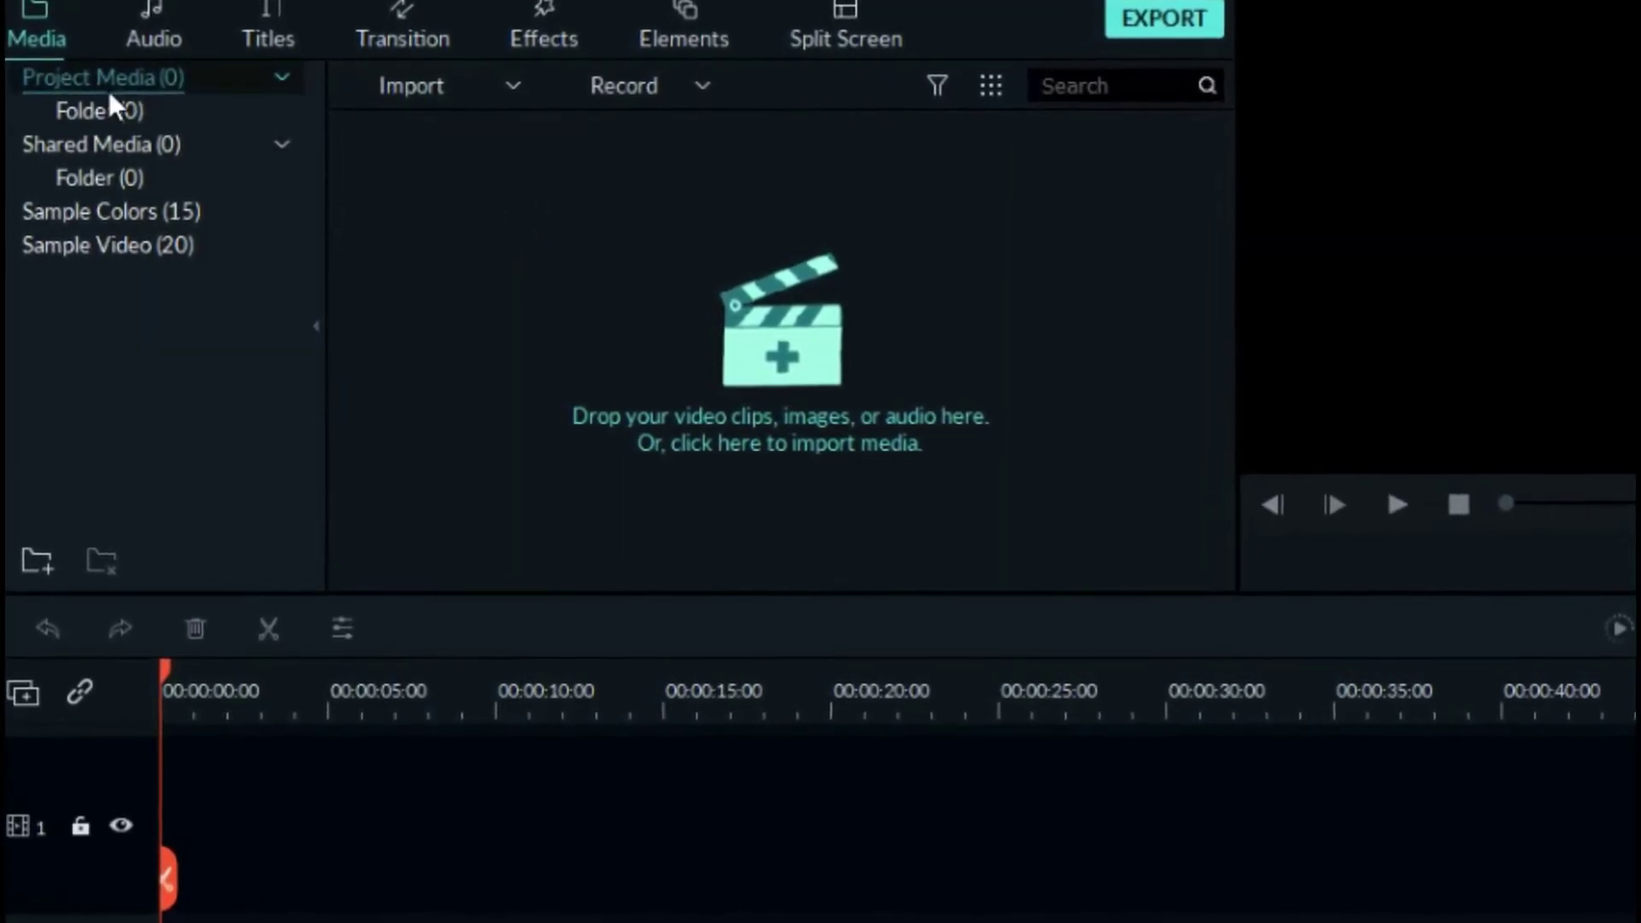
In Filmora9, add the sample videos Travel 01, Travel 02 and Travel 03 to the timeline in that order
left_click(125, 243)
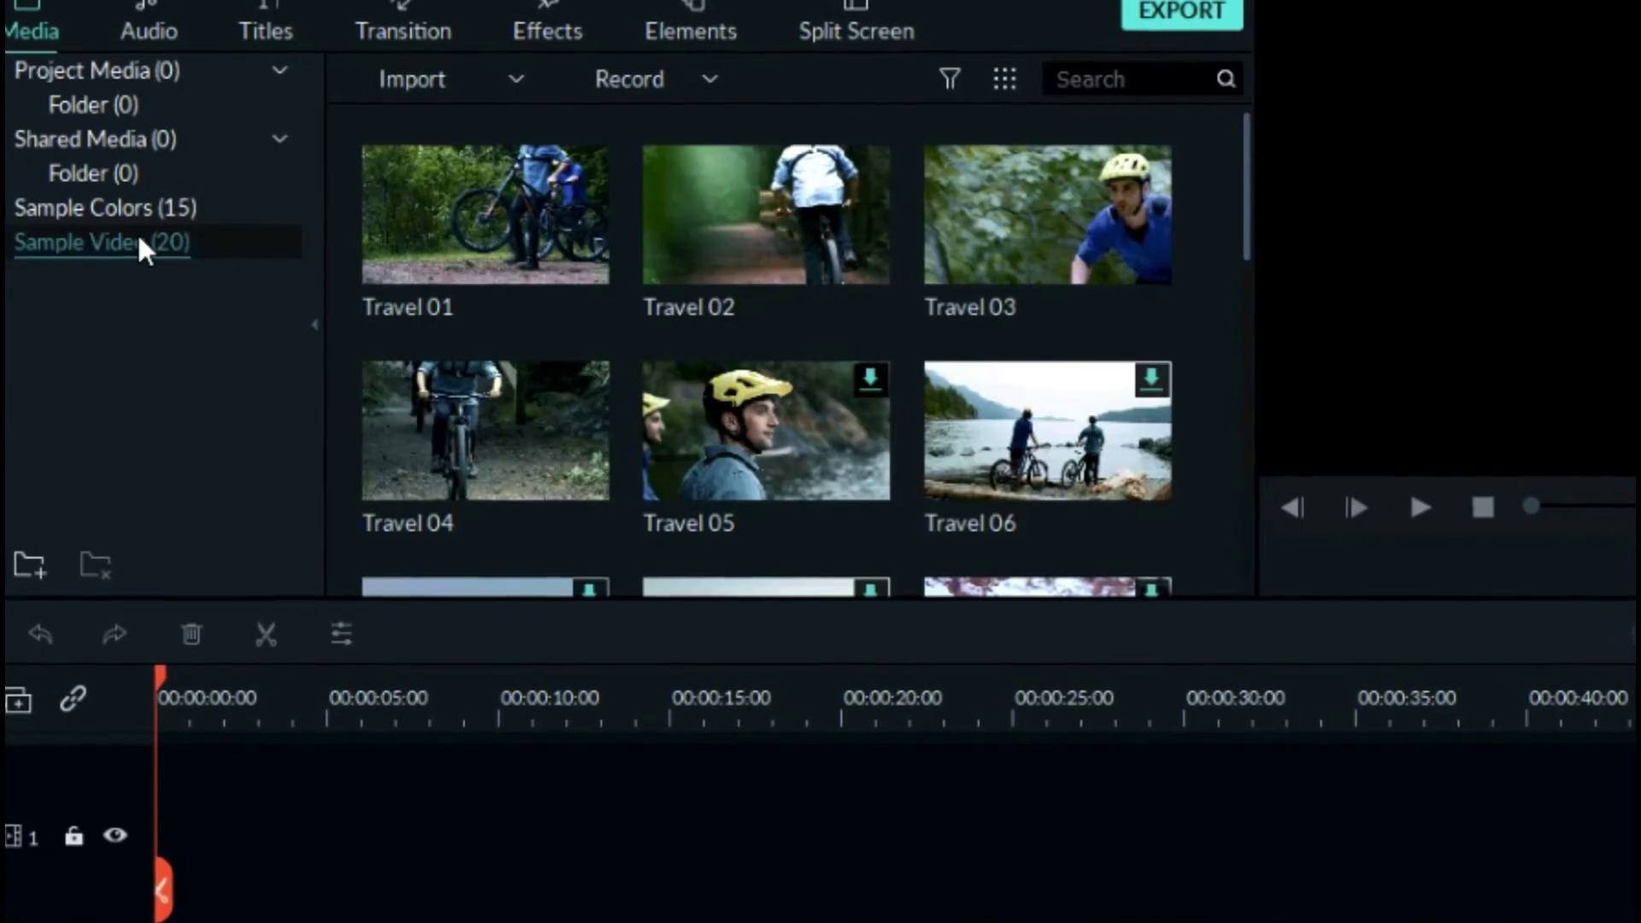
left_click(488, 213)
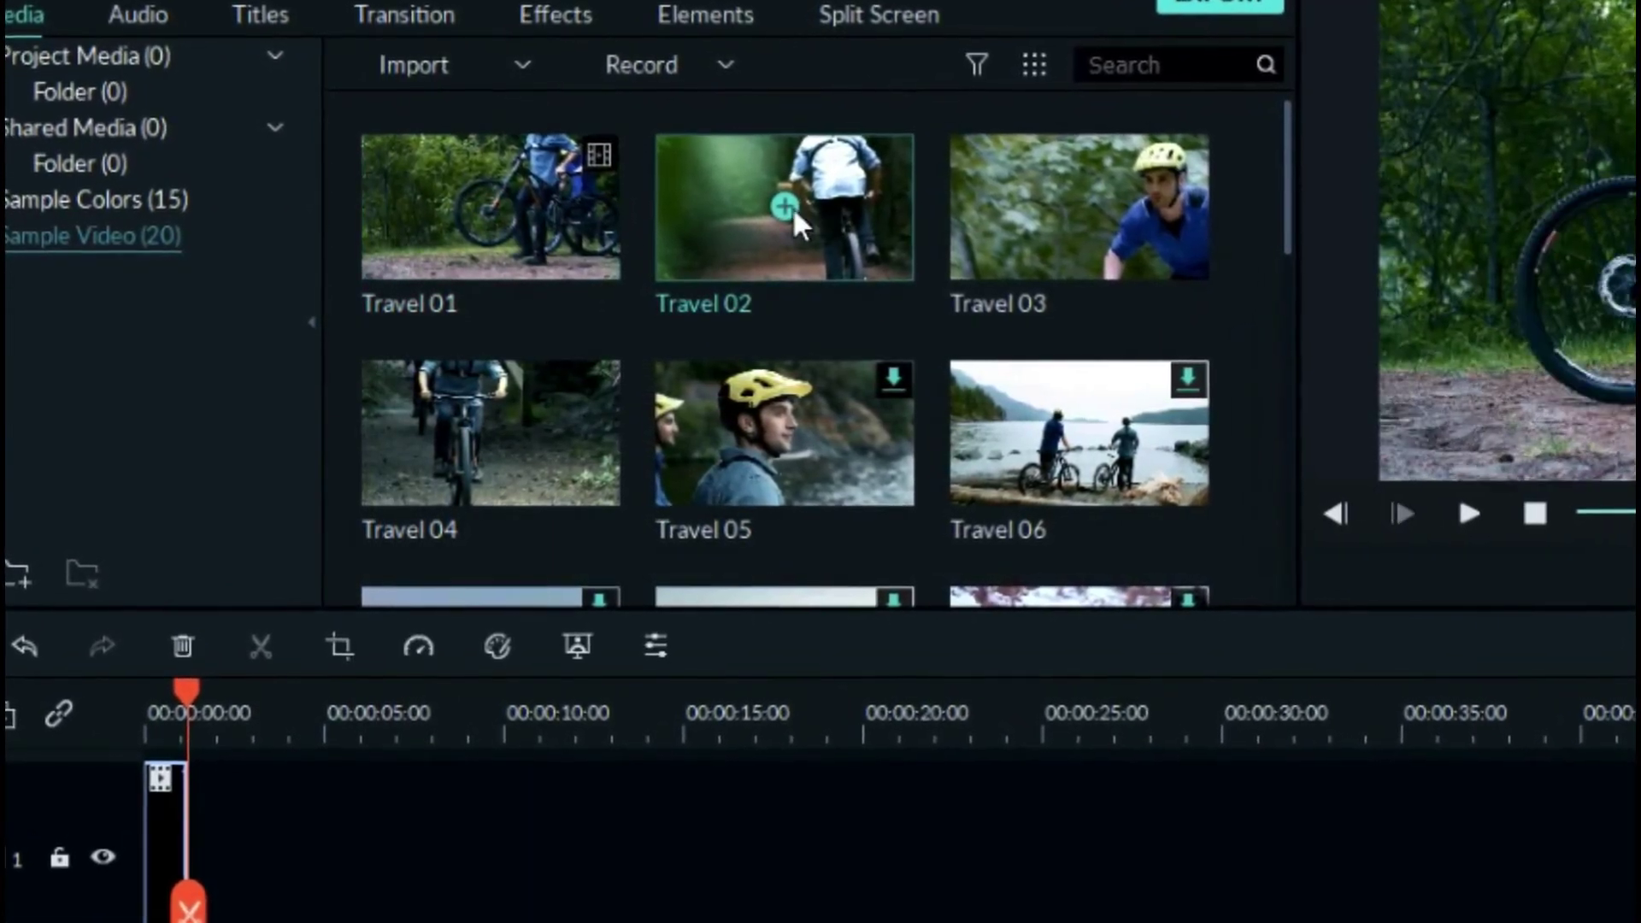
left_click(779, 206)
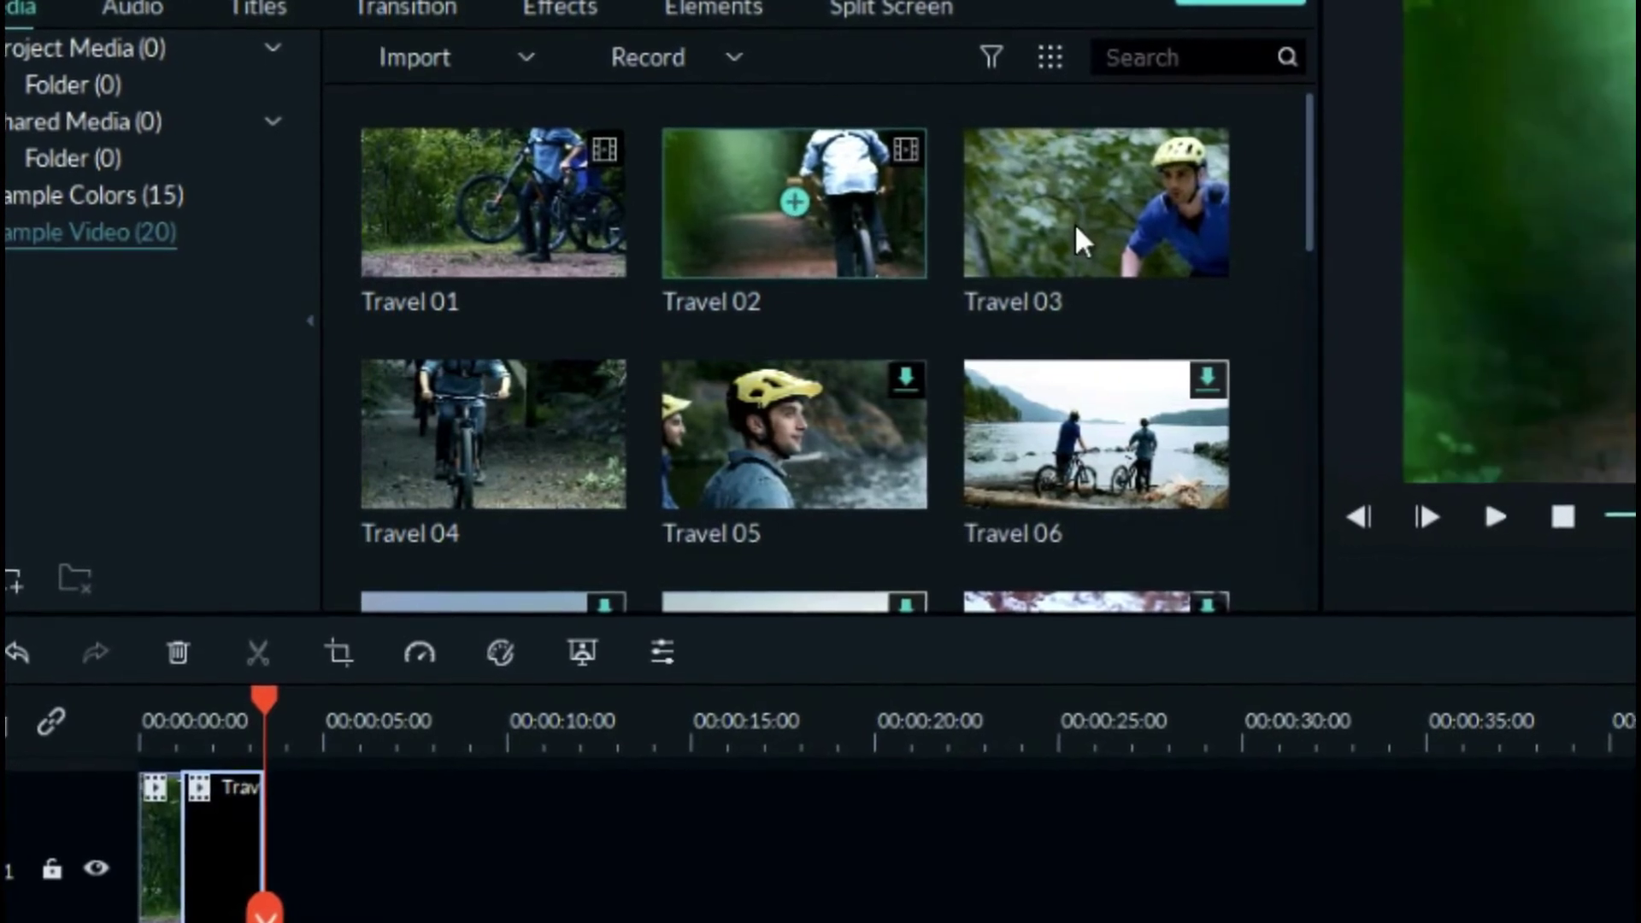
left_click(1089, 202)
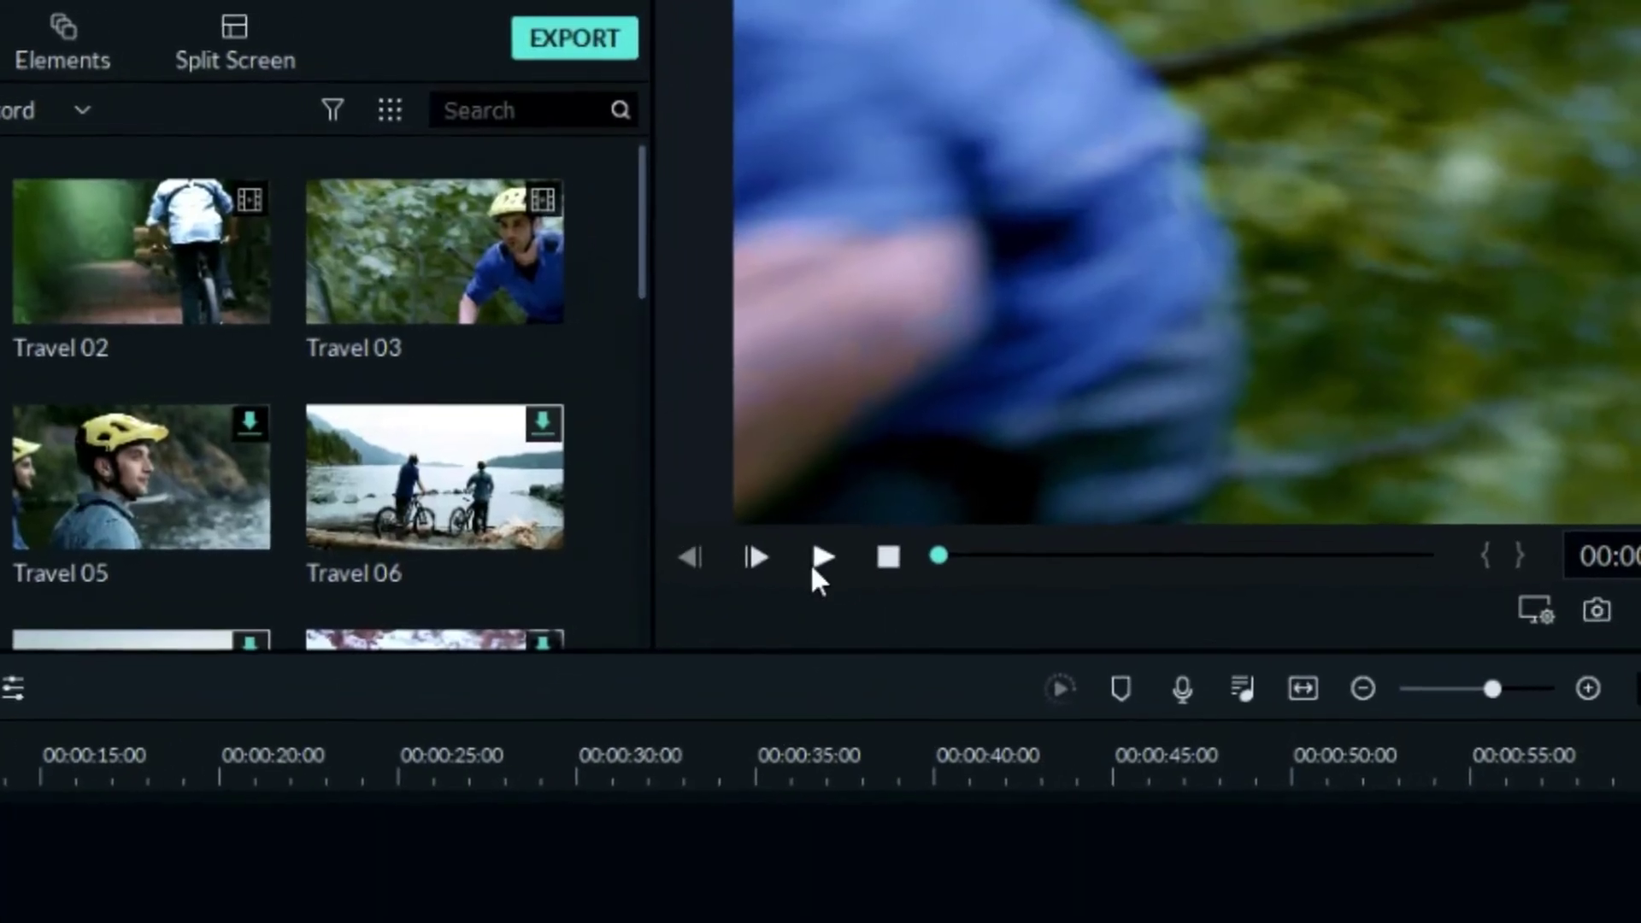
Play the assembled timeline in the preview to check the three clips
left_click(1537, 522)
left_click(791, 582)
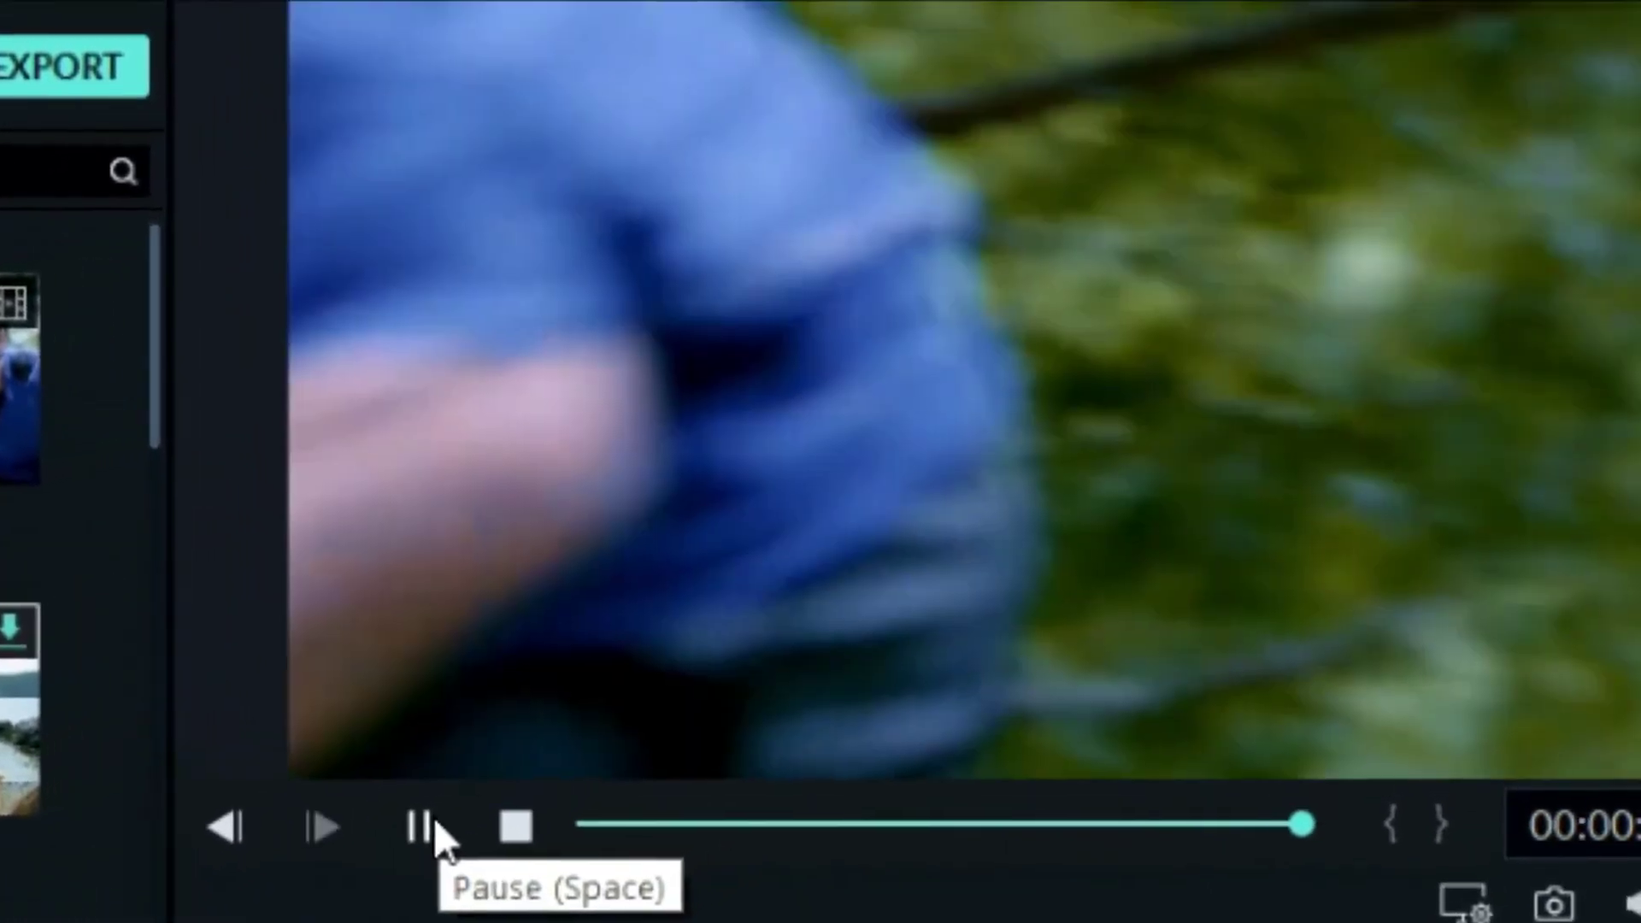
left_click(458, 801)
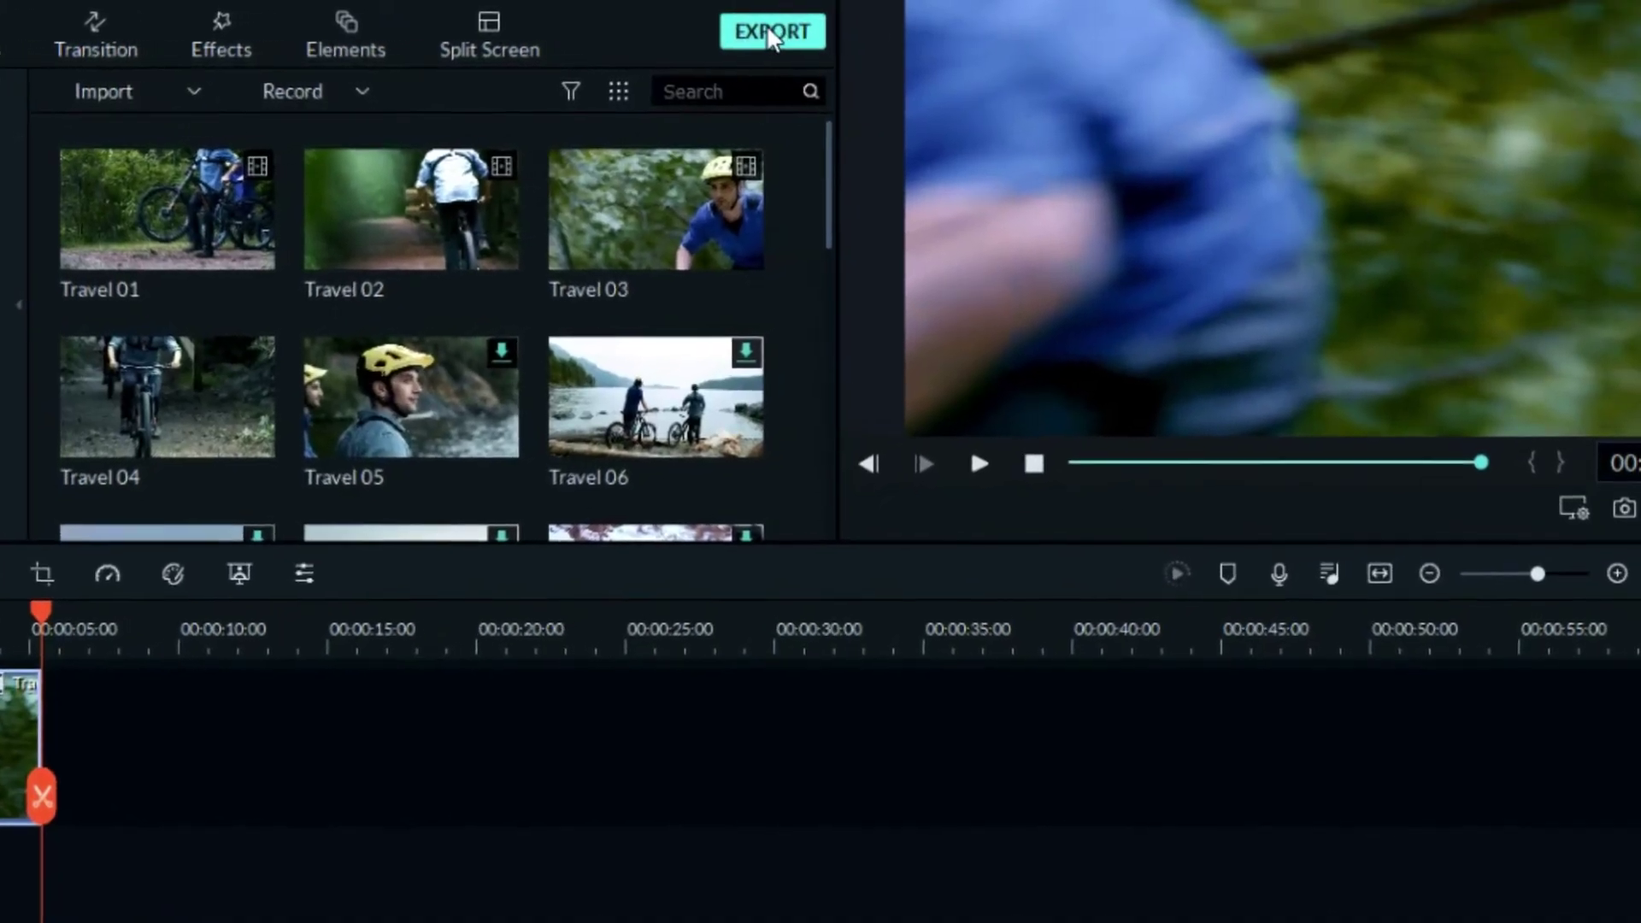
Export the timeline to the desktop as an MP4 file named My Video and open its destination folder
left_click(784, 31)
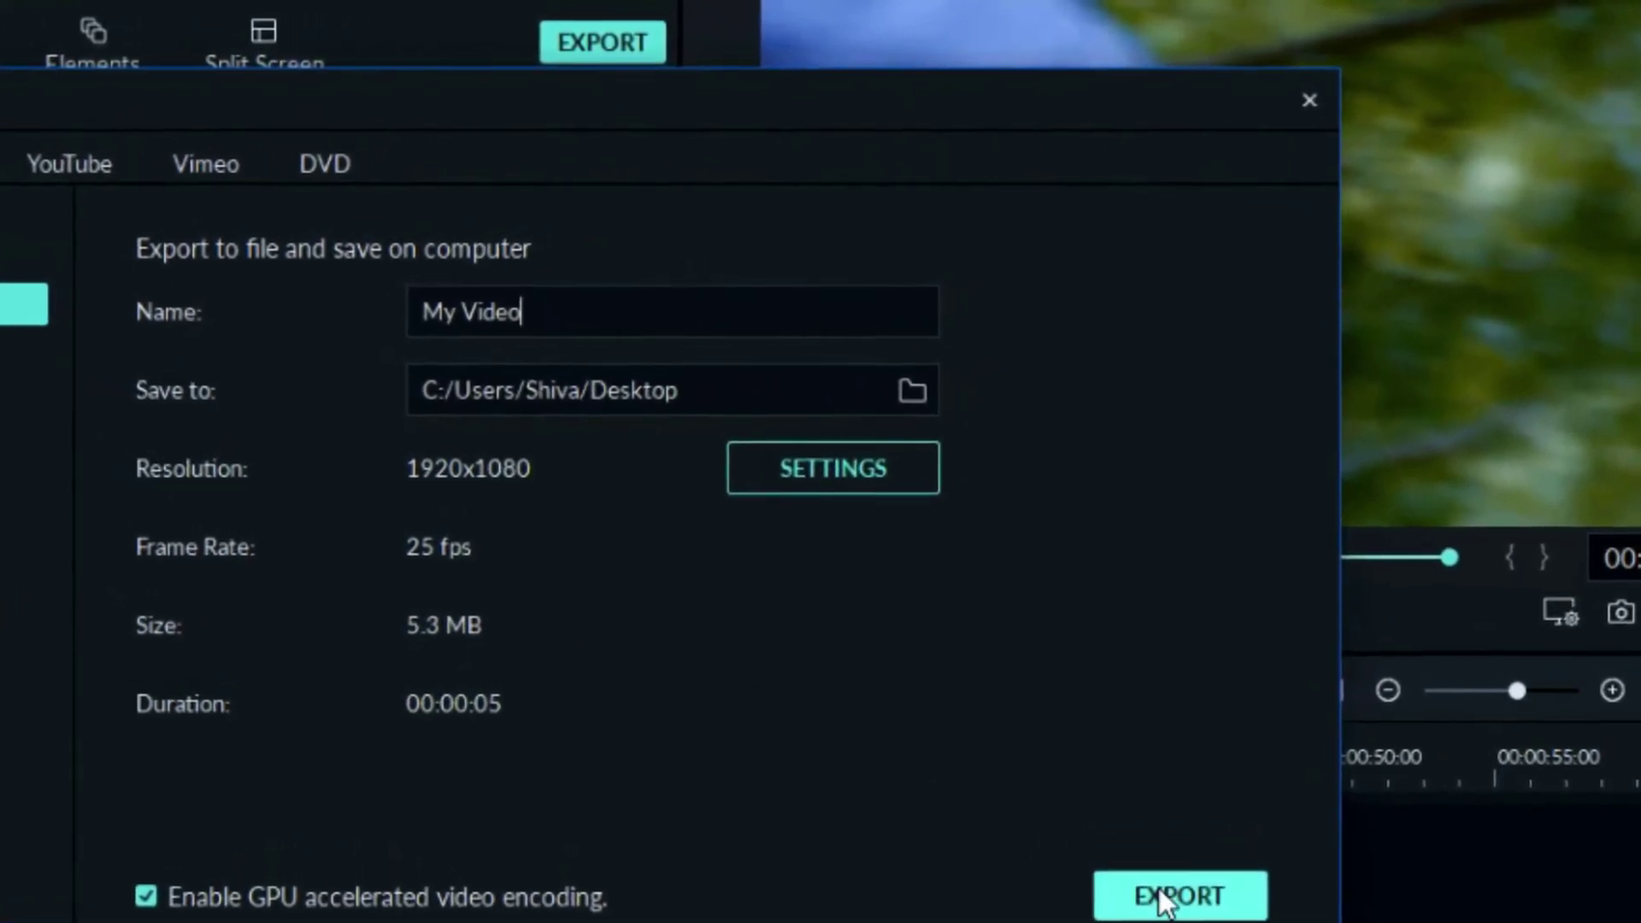
left_click(1183, 886)
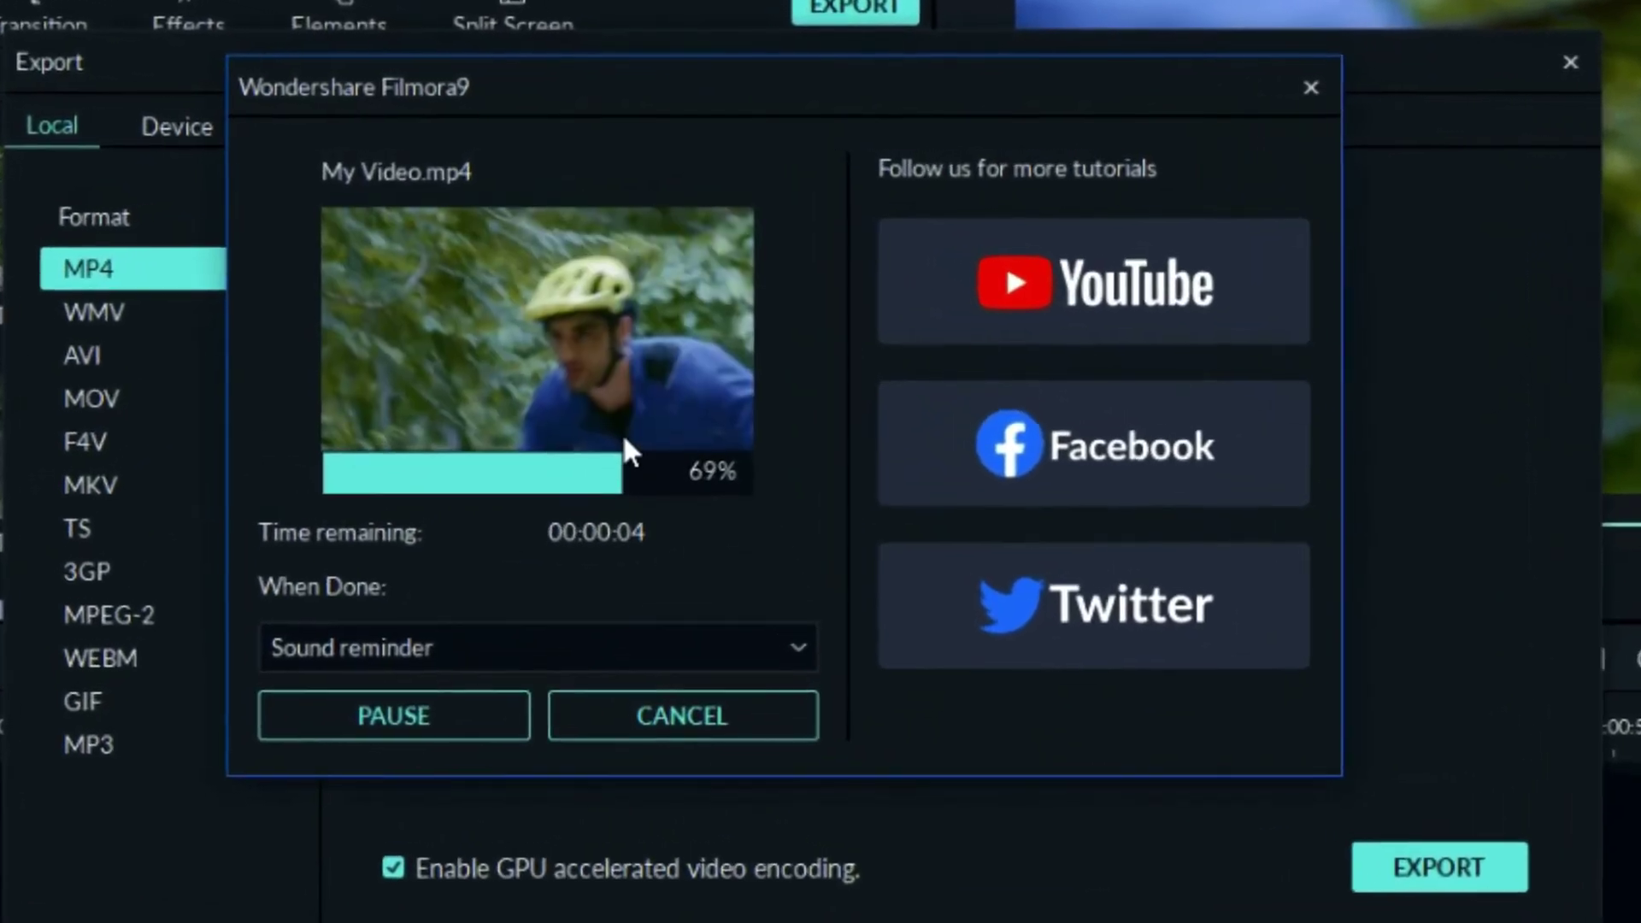
left_click(683, 715)
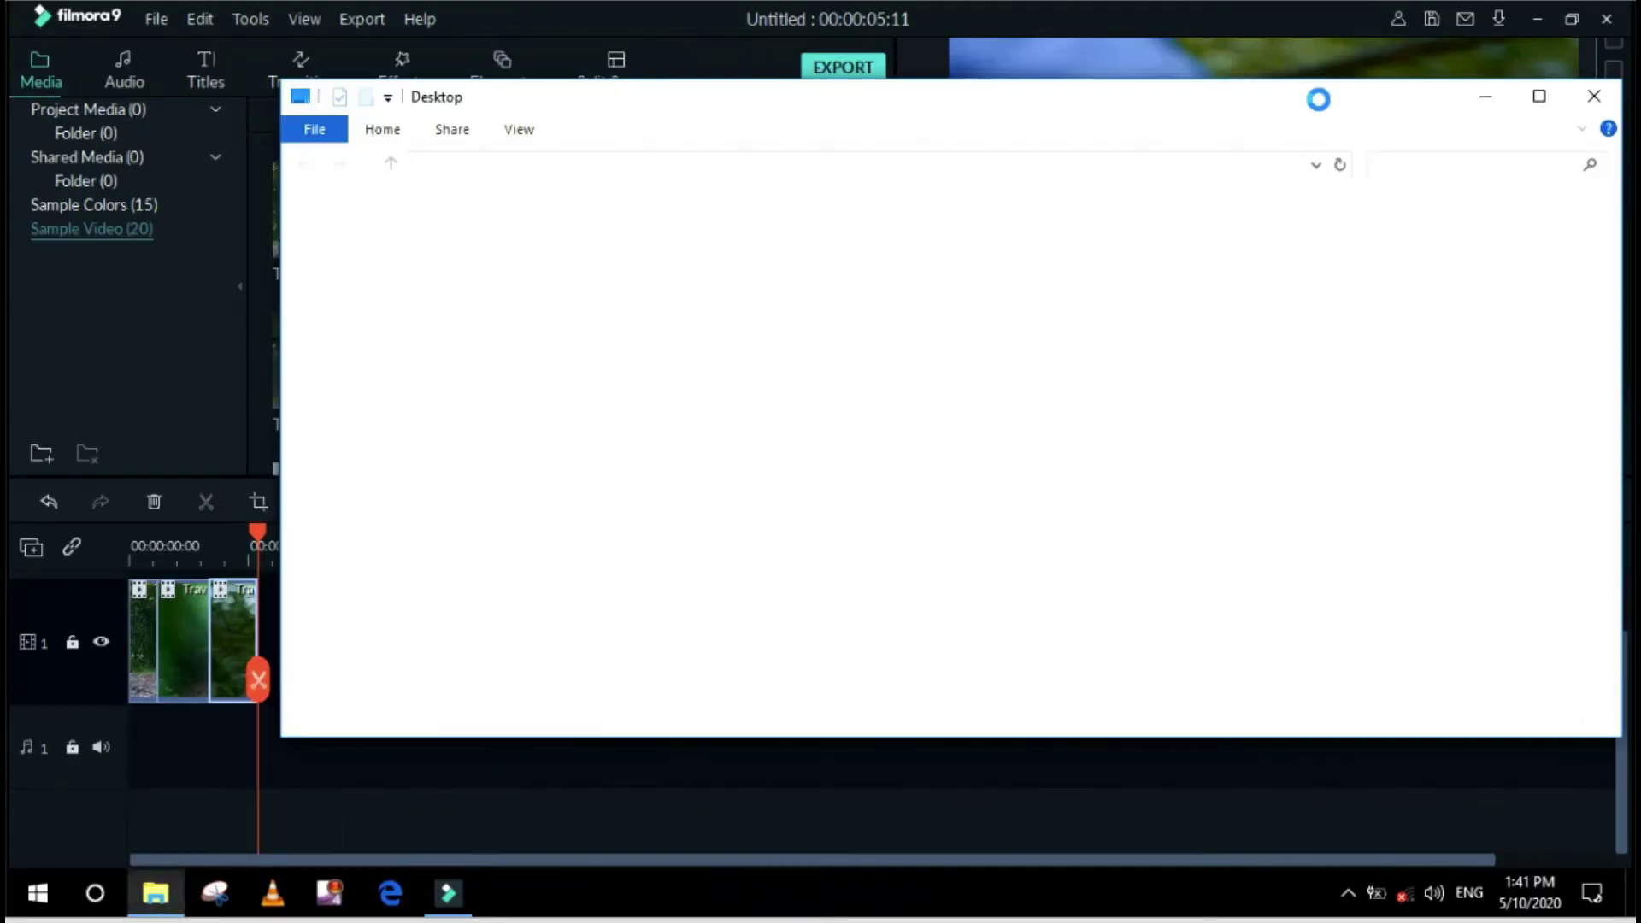
Play the exported My Video file from the Desktop folder, and close the player and the folder window
left_click(697, 426)
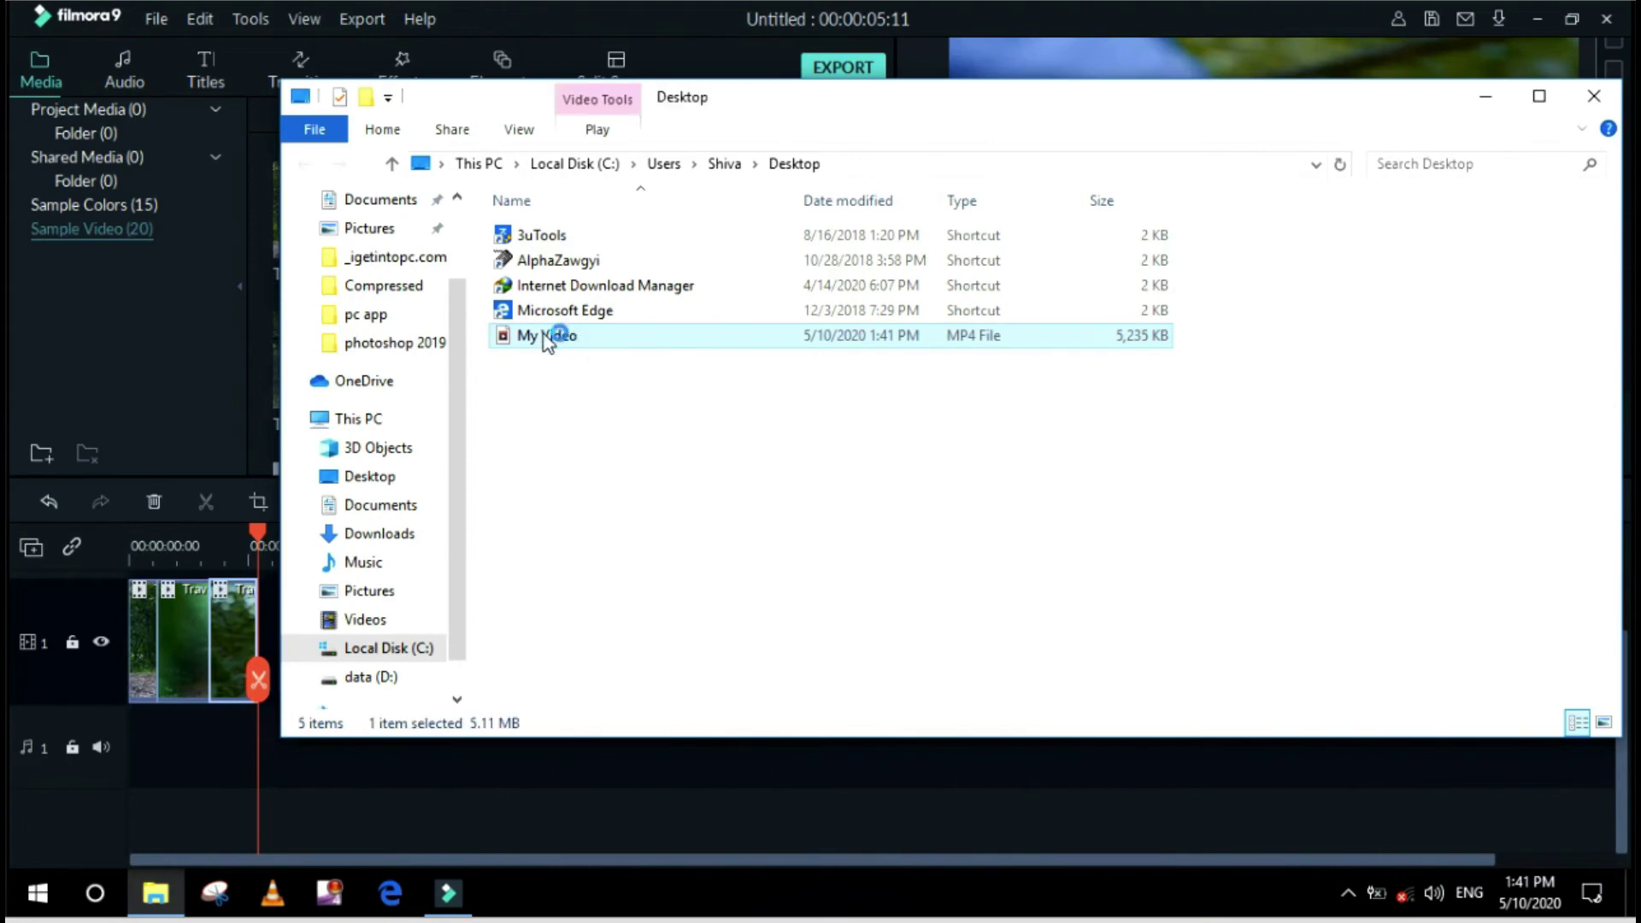
double_click(547, 336)
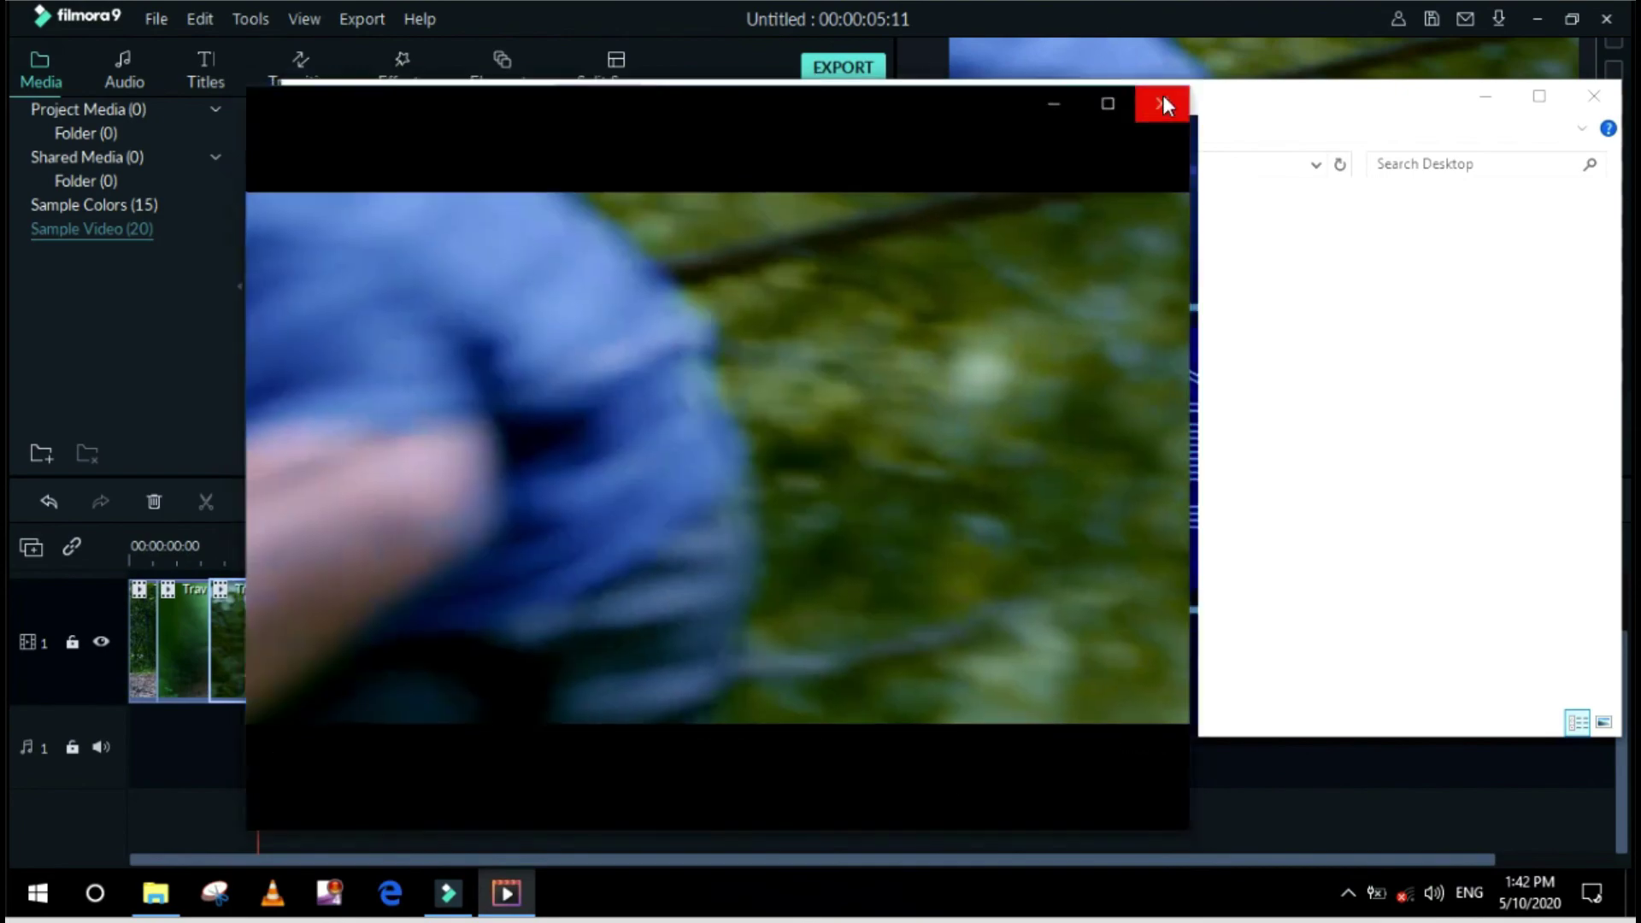
left_click(1164, 99)
left_click(1594, 99)
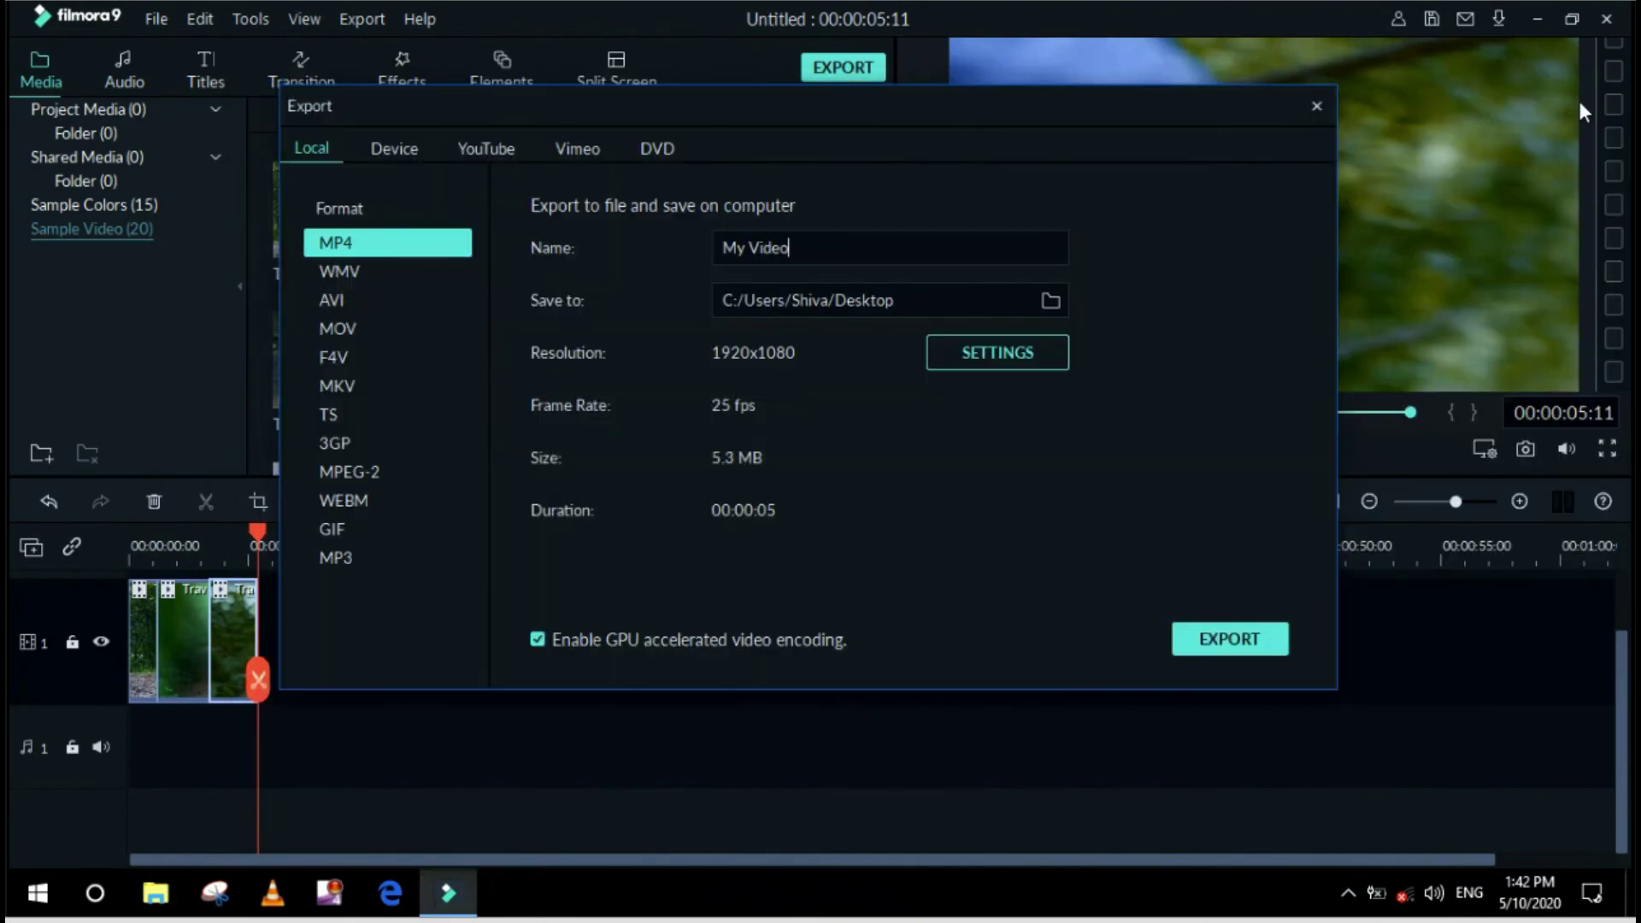
Close the export dialog and exit Filmora9 without saving the project changes
left_click(1317, 106)
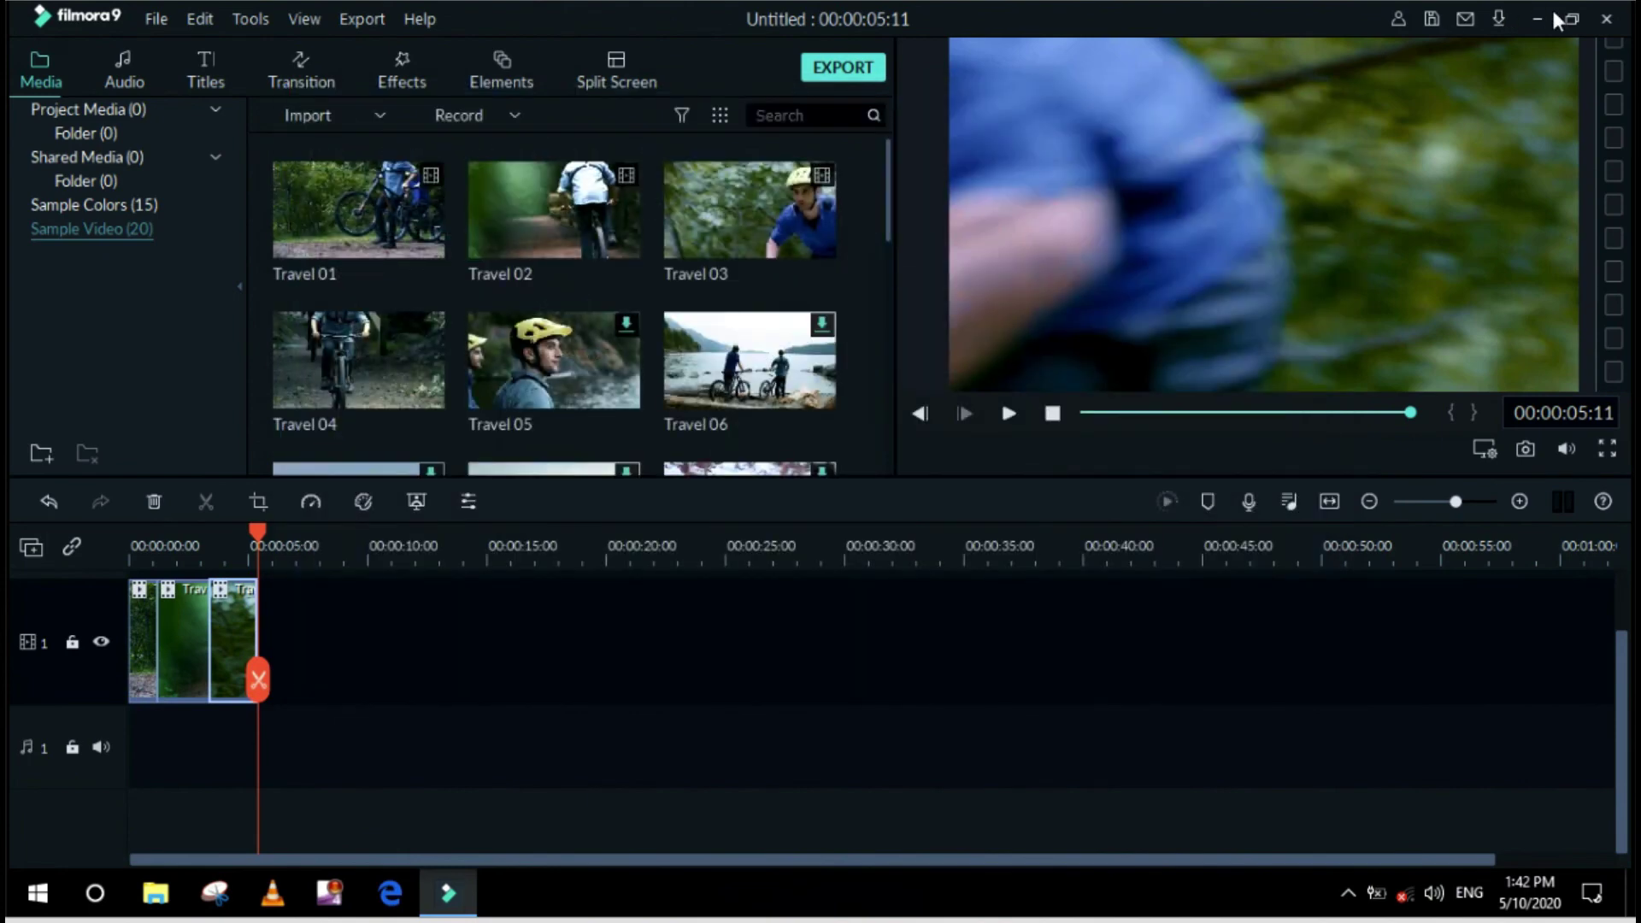
left_click(1607, 15)
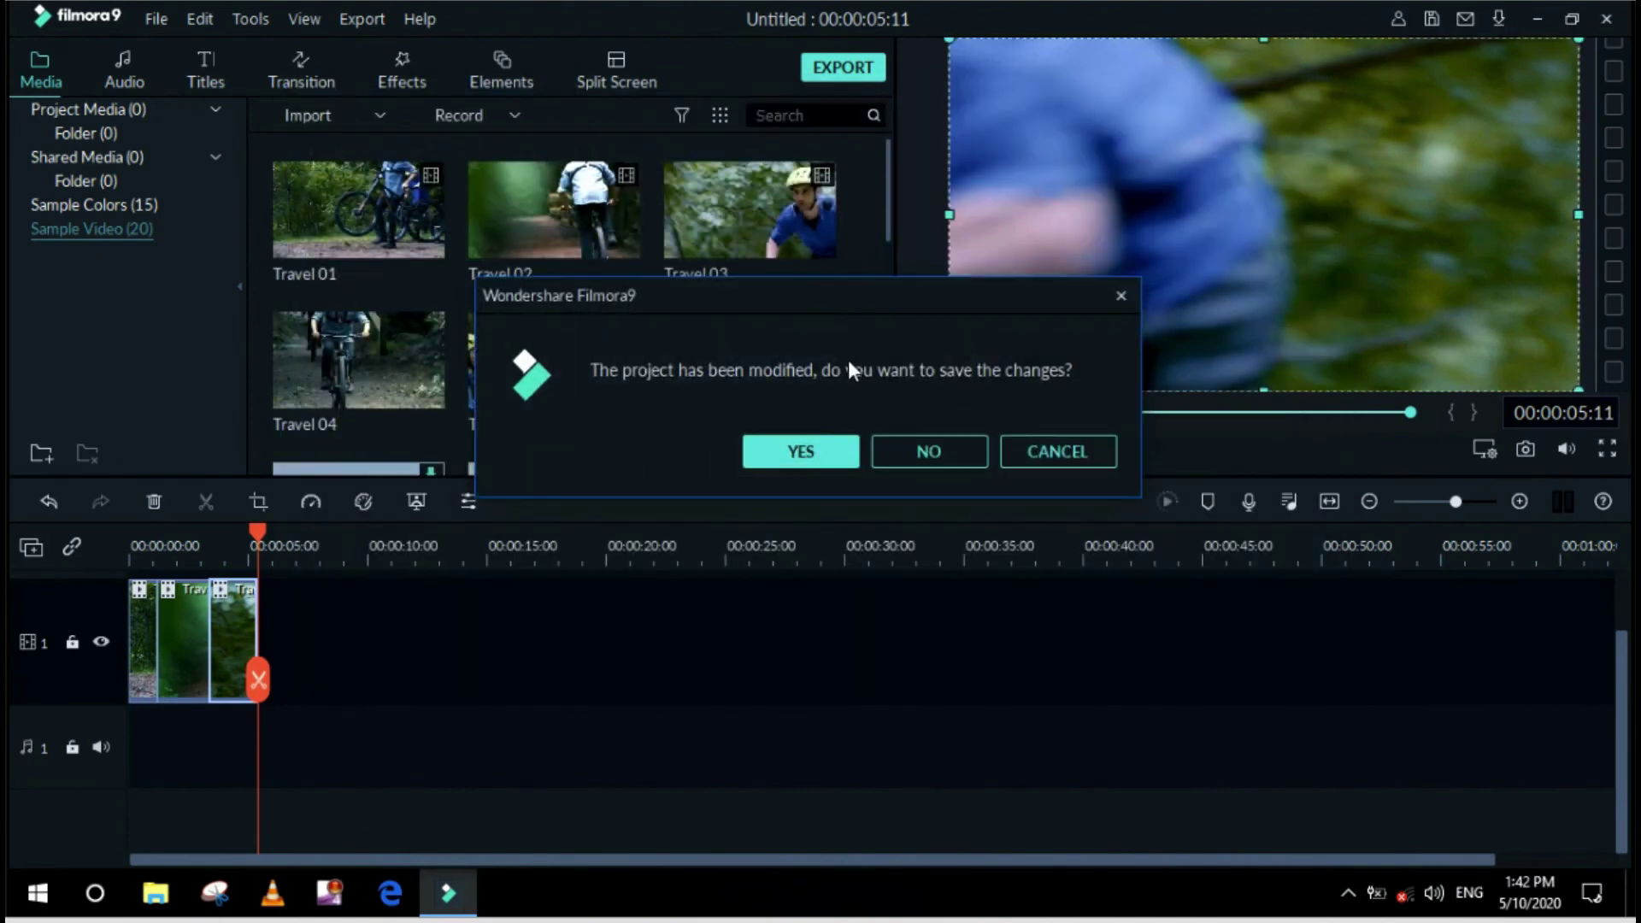
left_click(941, 451)
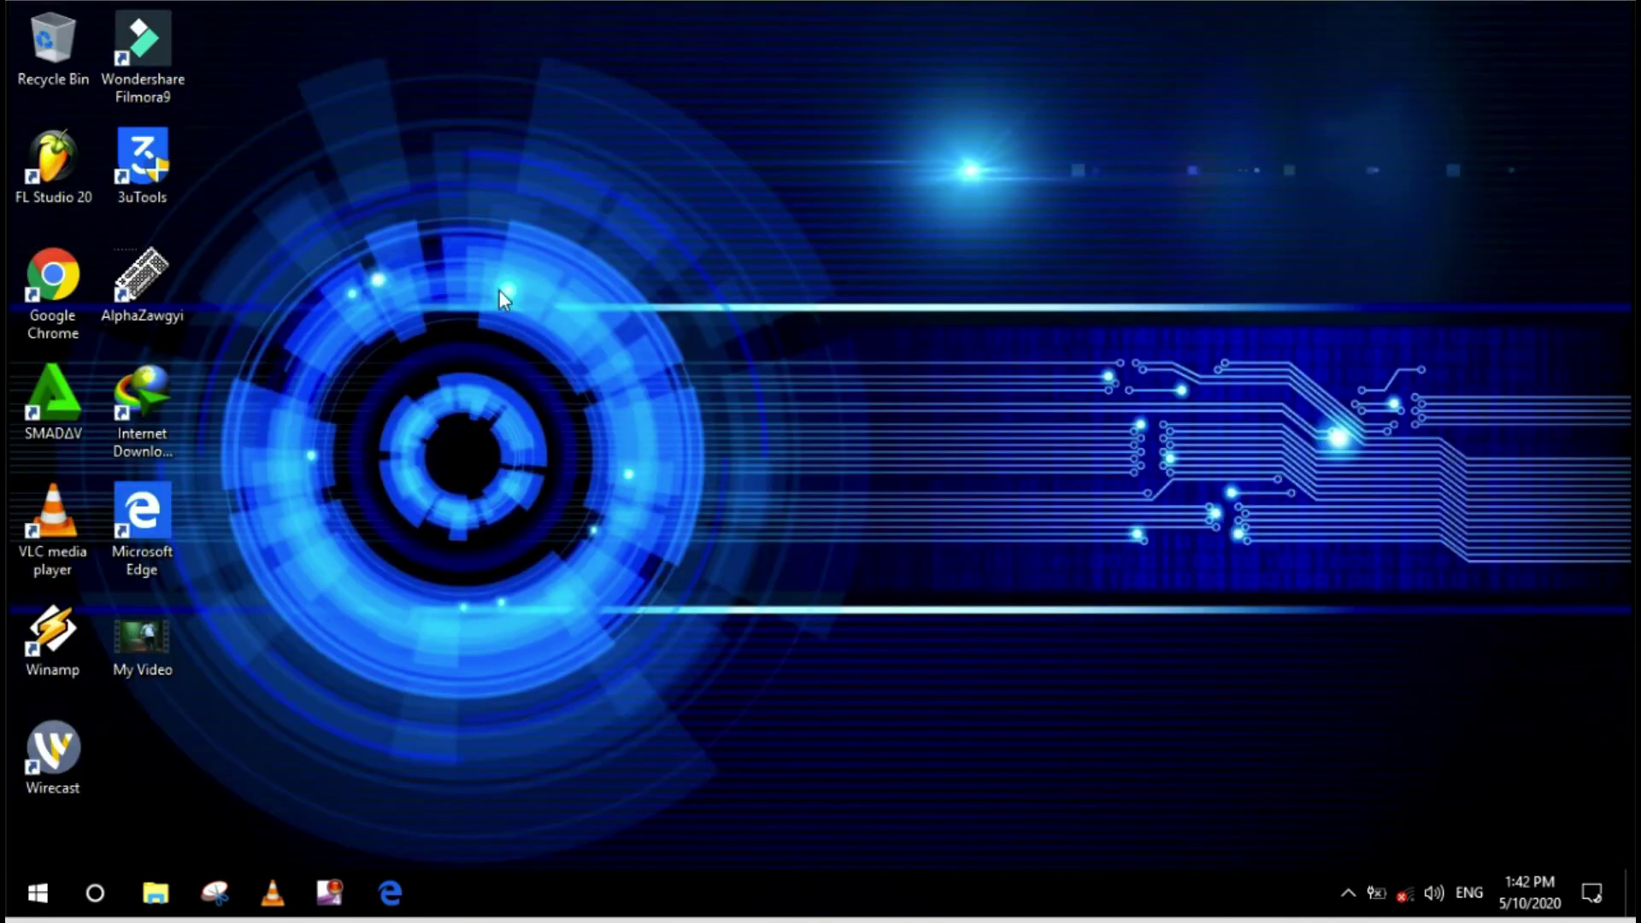
right_click(500, 291)
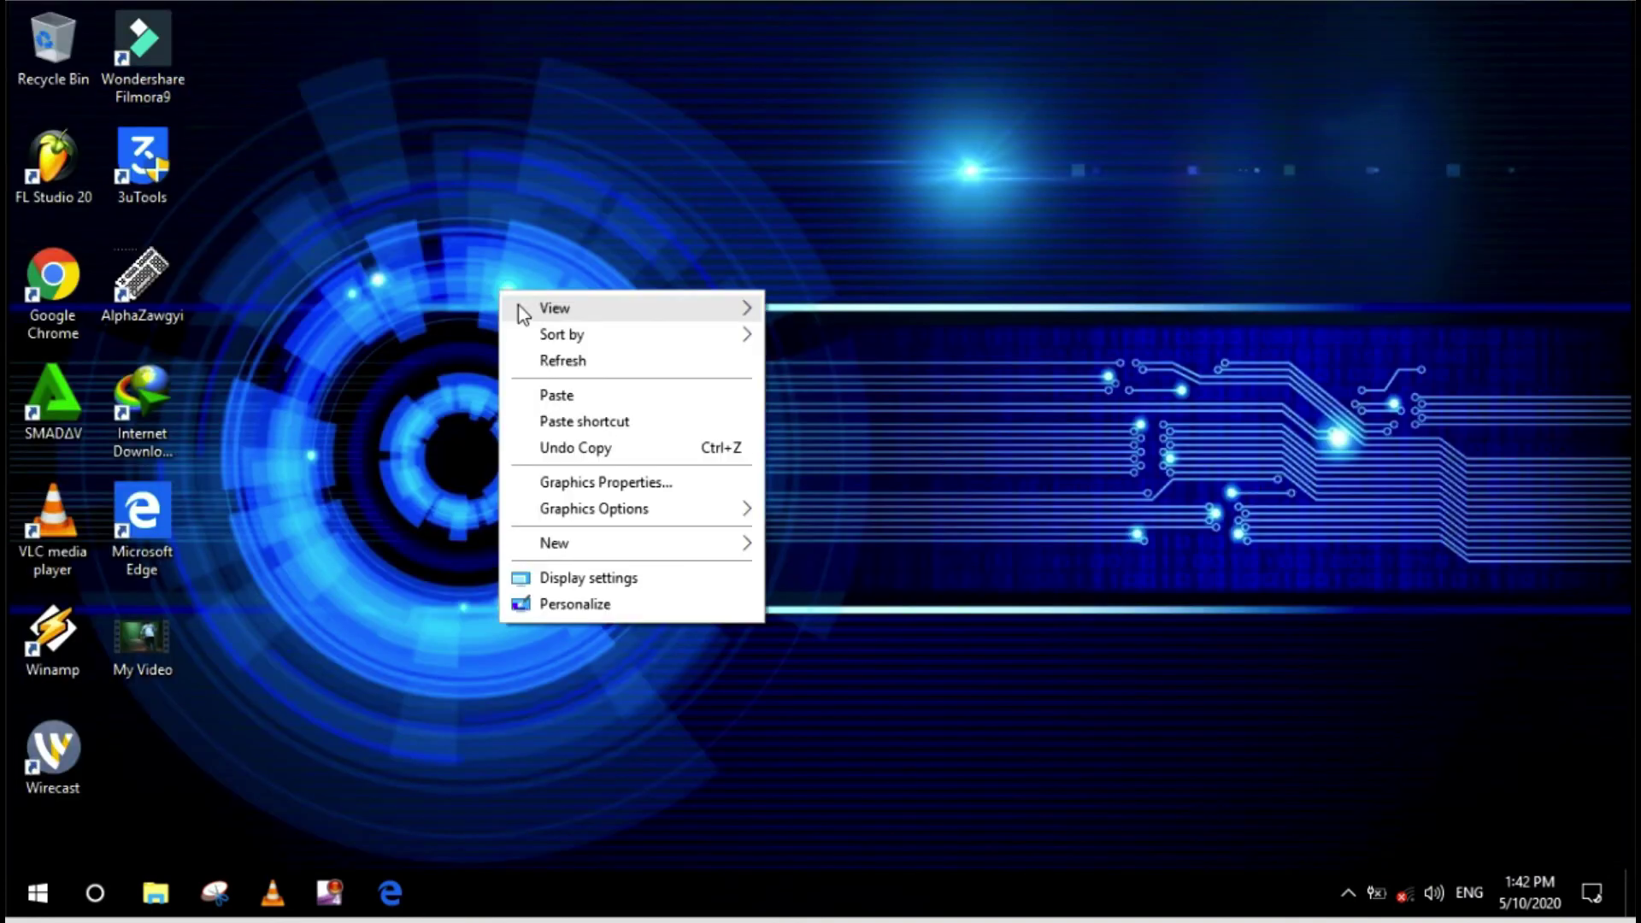
left_click(557, 362)
right_click(384, 184)
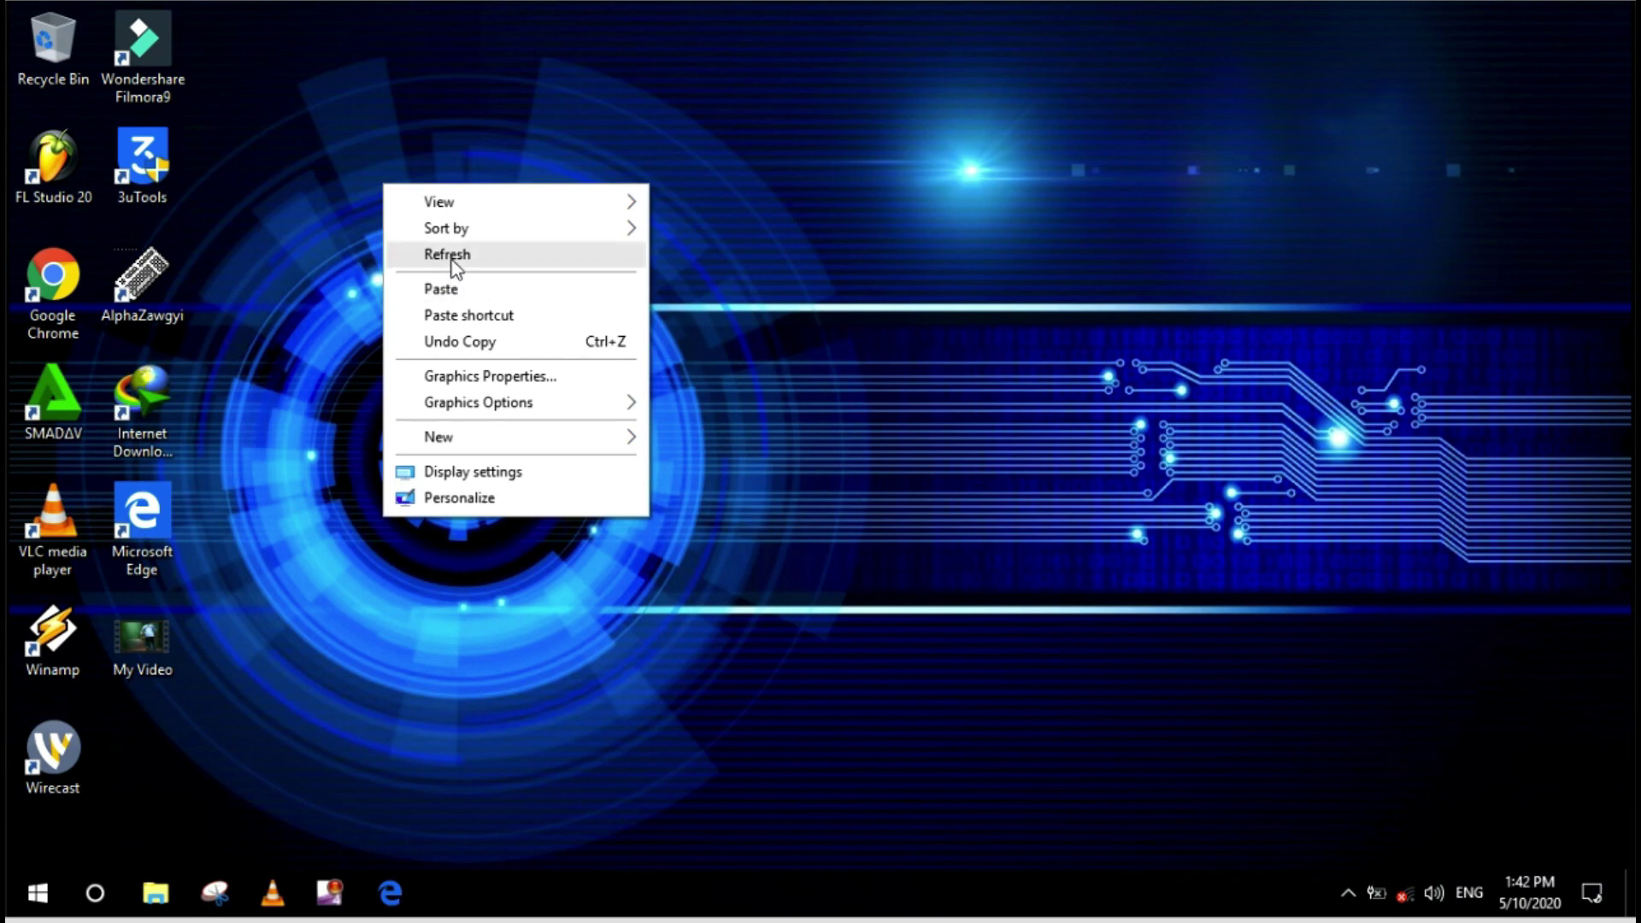
left_click(451, 255)
right_click(396, 150)
left_click(452, 226)
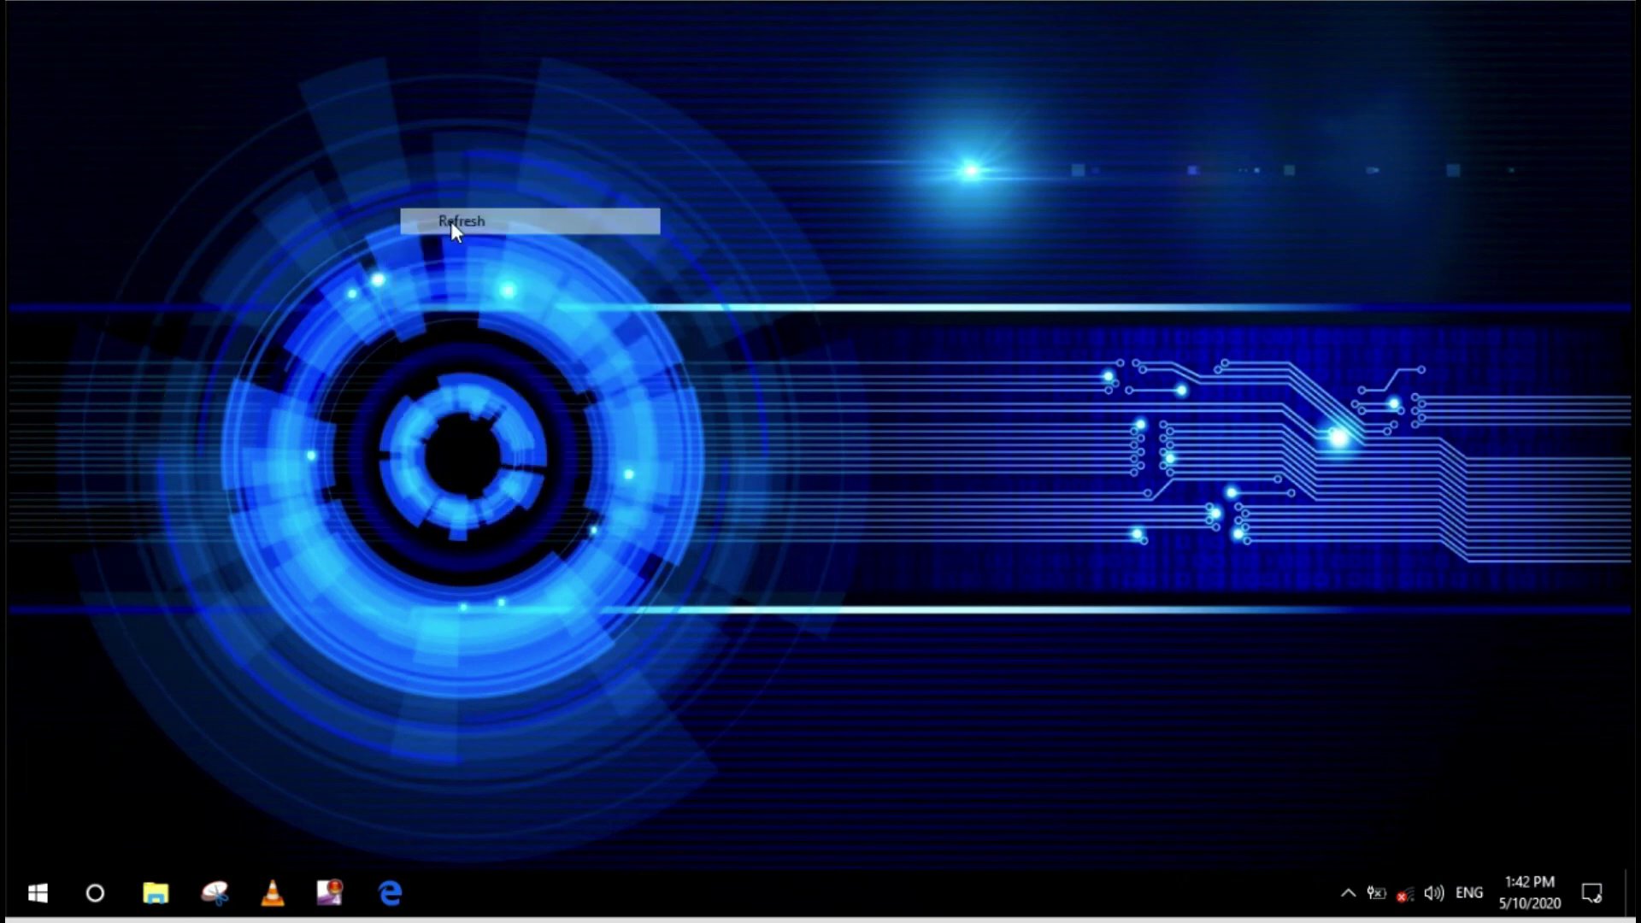
right_click(384, 155)
left_click(437, 228)
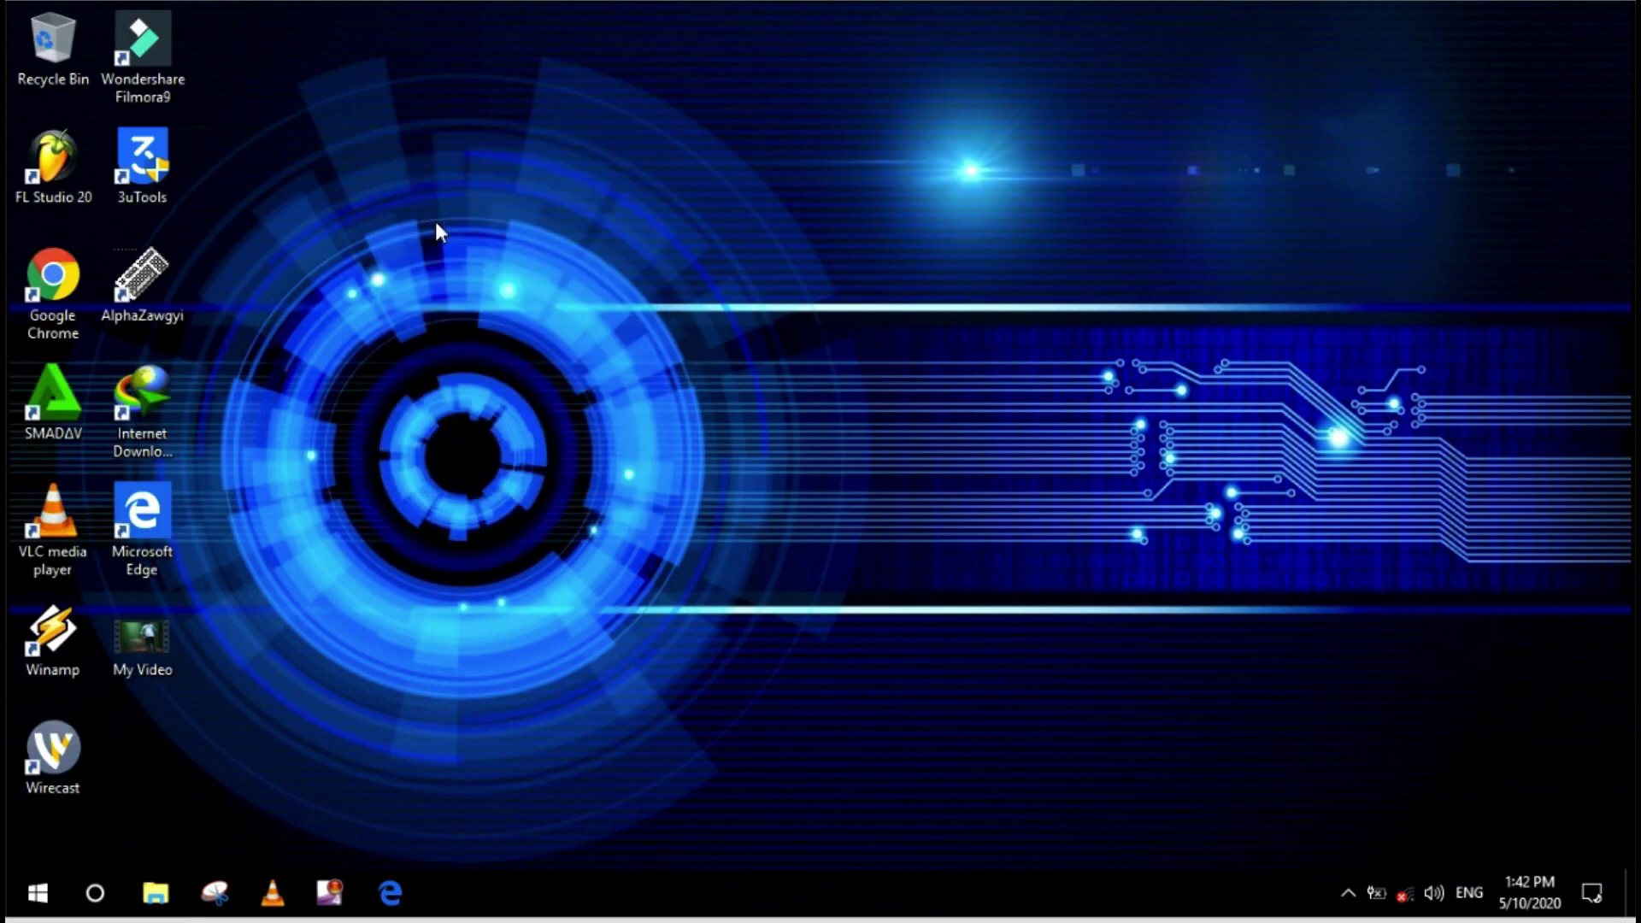